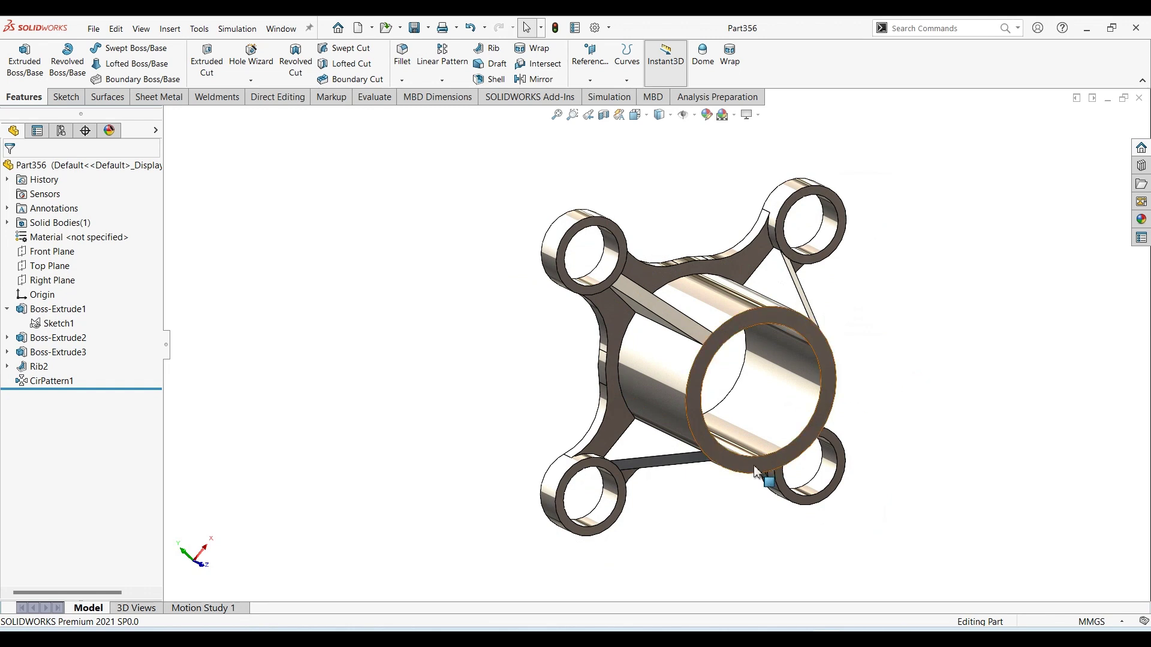
# Consult the Part356 PDF drawing in the browser, return to SOLIDWORKS and create a new part document.
pyautogui.click(571, 638)
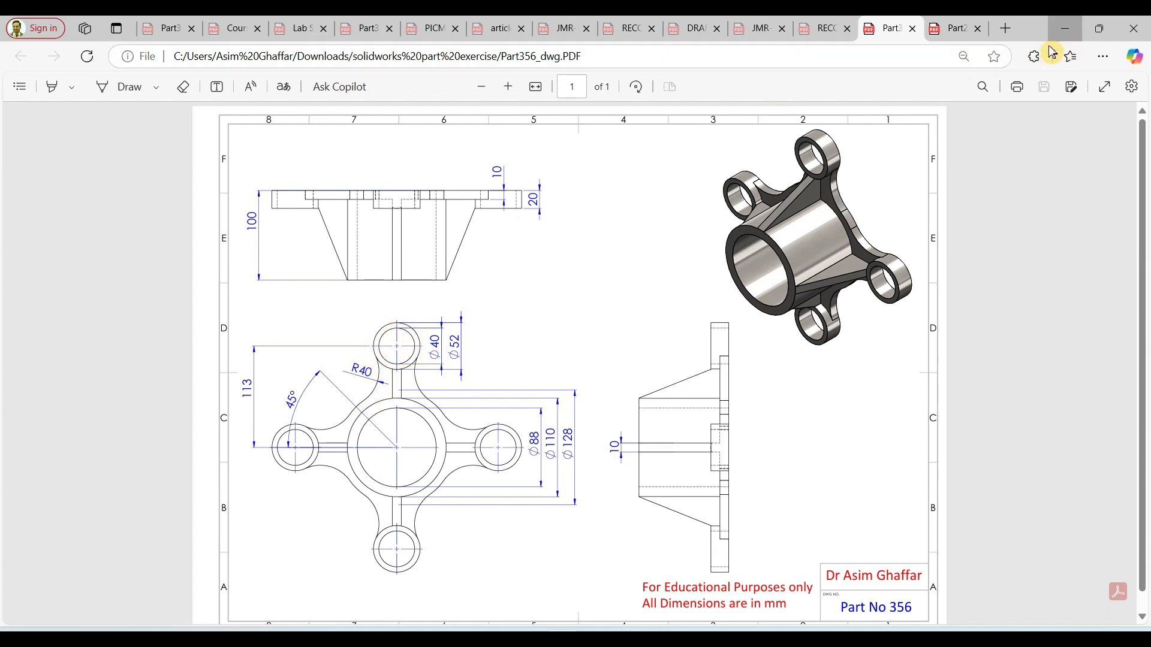
pyautogui.click(1063, 29)
pyautogui.click(95, 30)
pyautogui.click(114, 50)
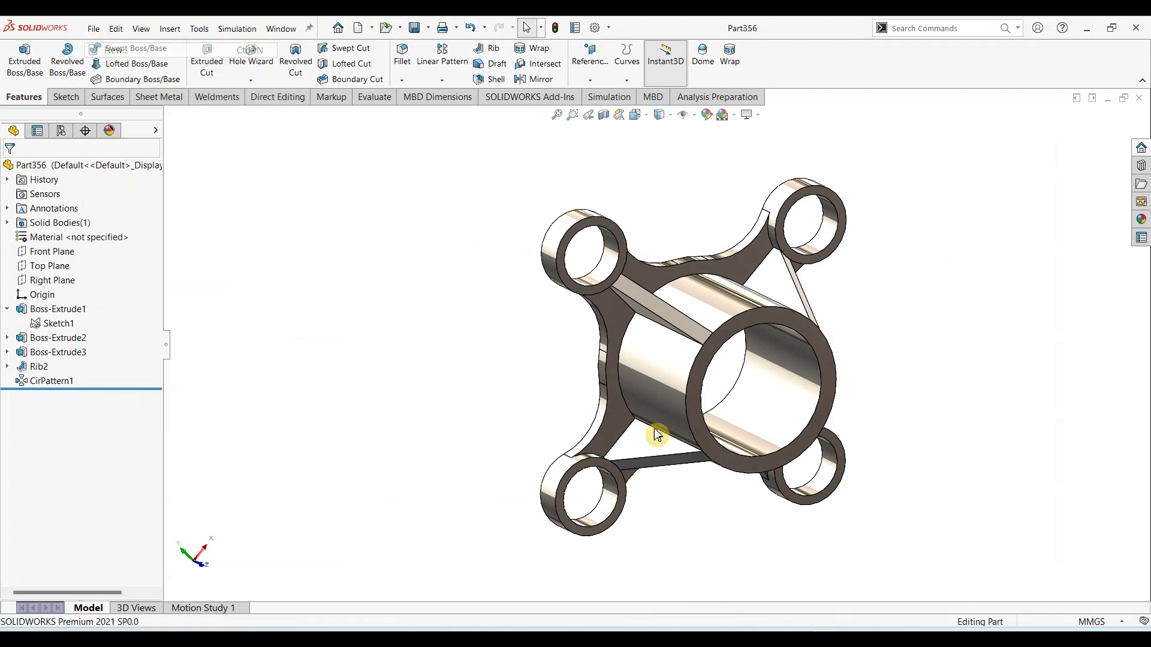
pyautogui.click(665, 449)
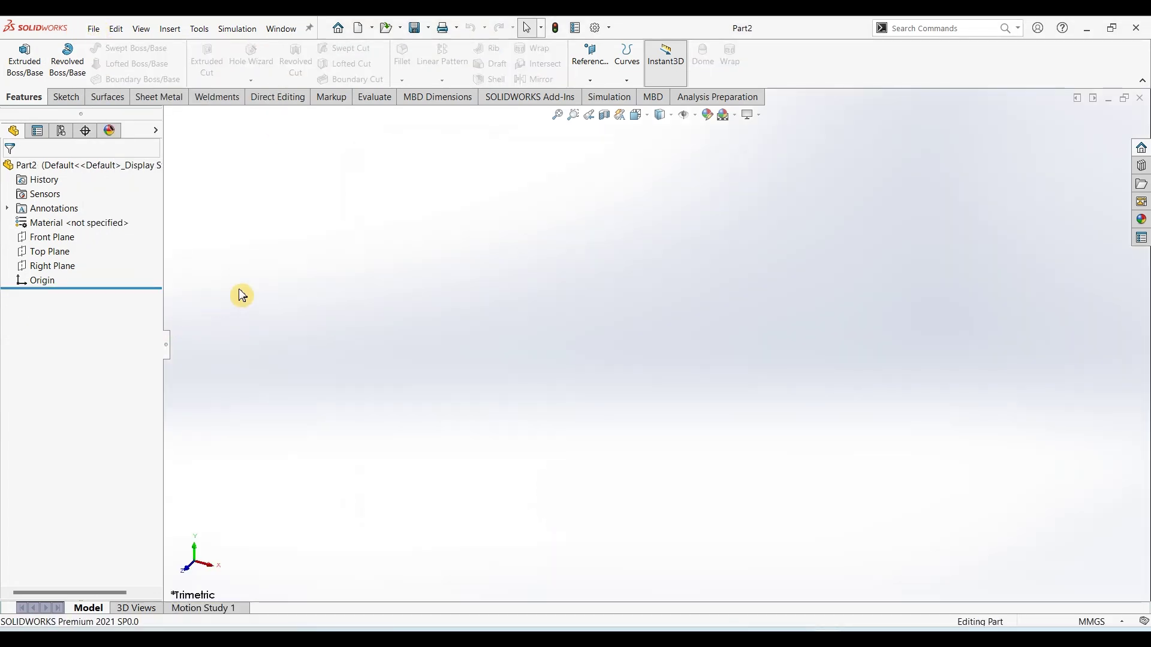
# Start a sketch on the Front Plane and draw three concentric circles centred on the origin, the largest about 115 mm in diameter.
pyautogui.click(52, 237)
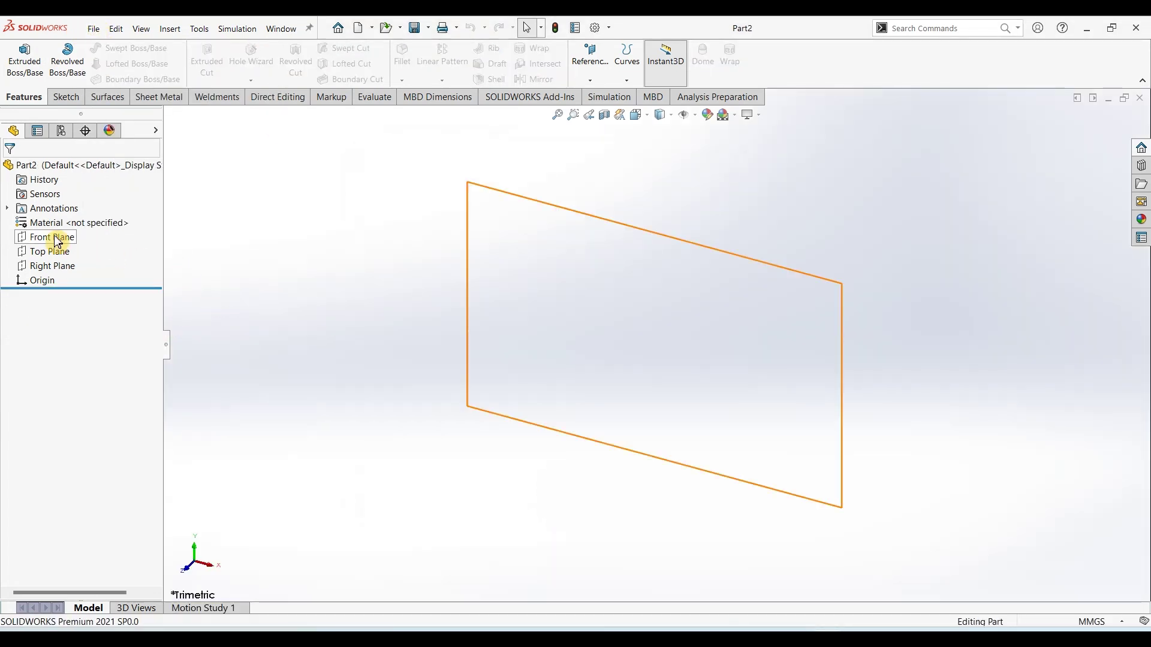
pyautogui.click(65, 96)
pyautogui.click(19, 56)
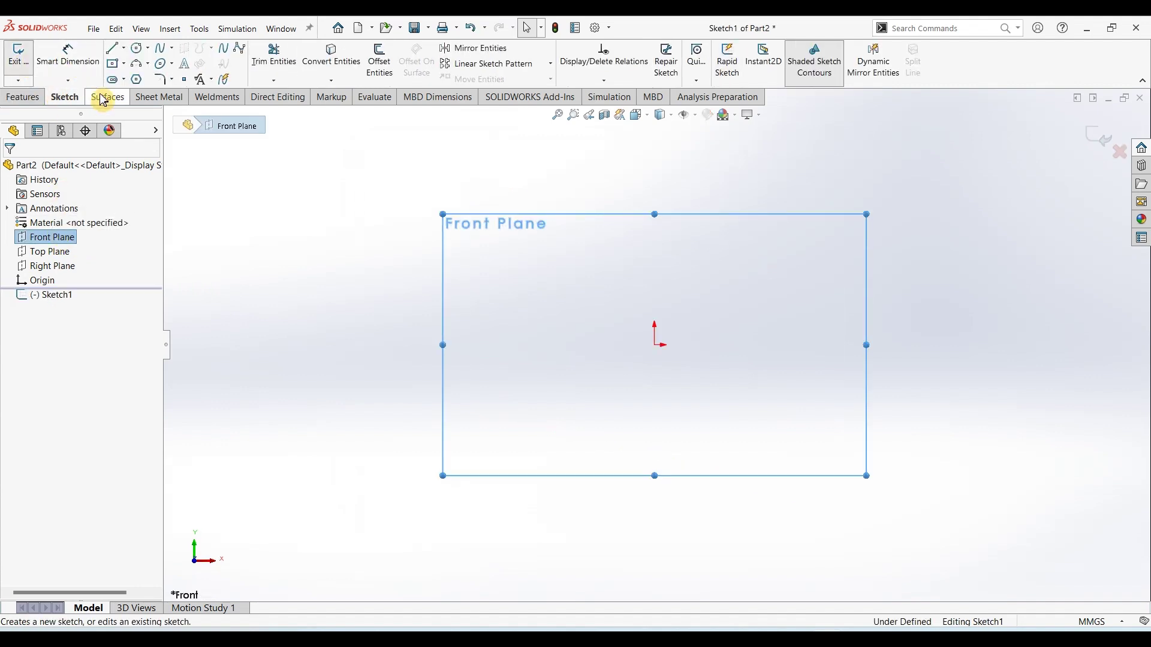
pyautogui.click(137, 47)
pyautogui.moveTo(654, 345); pyautogui.dragTo(706, 291)
pyautogui.moveTo(655, 345); pyautogui.dragTo(709, 256)
pyautogui.moveTo(654, 345); pyautogui.dragTo(740, 238)
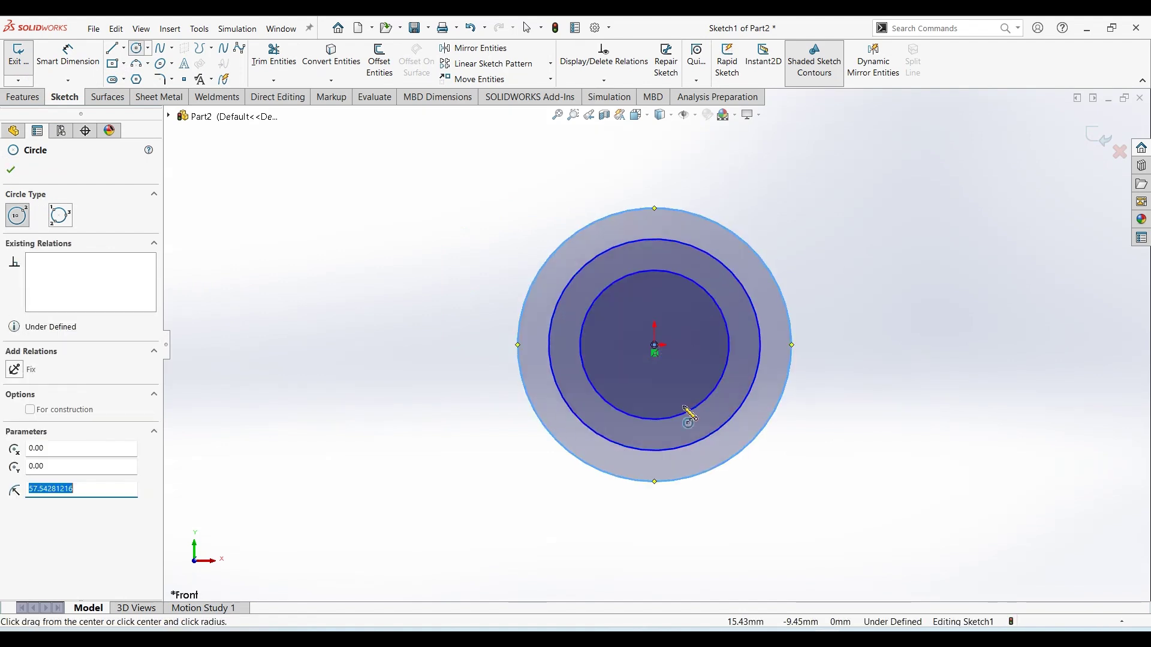
# Check the diameters in the PDF drawing and dimension the innermost circle to 88 mm diameter.
pyautogui.click(660, 640)
pyautogui.click(660, 640)
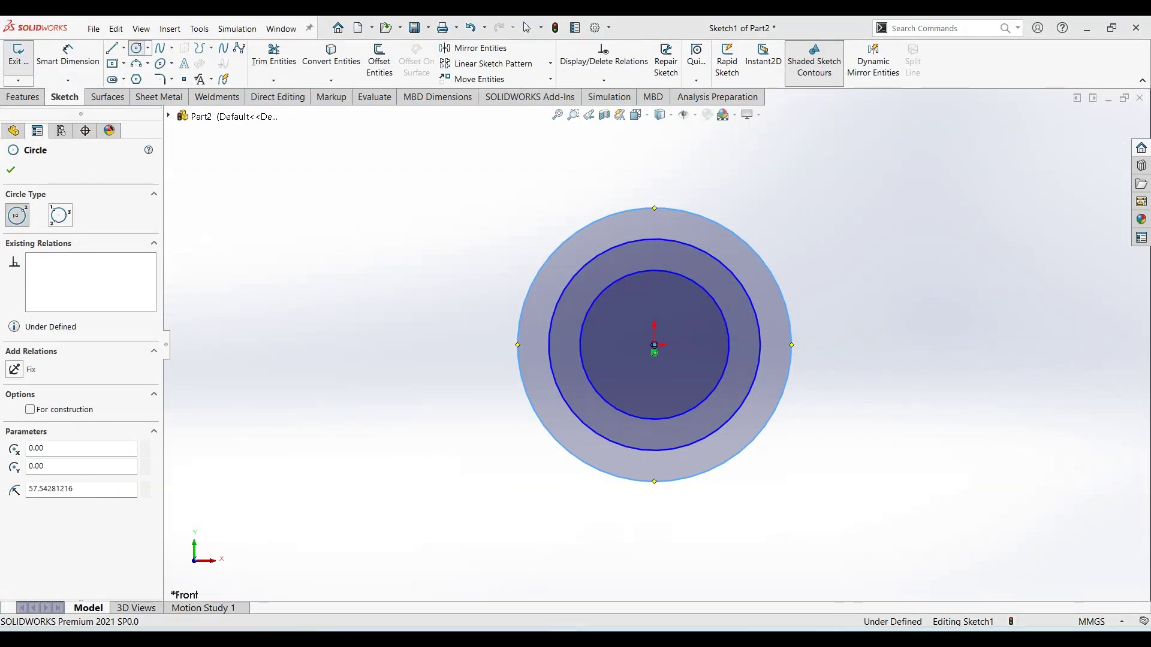
pyautogui.click(633, 640)
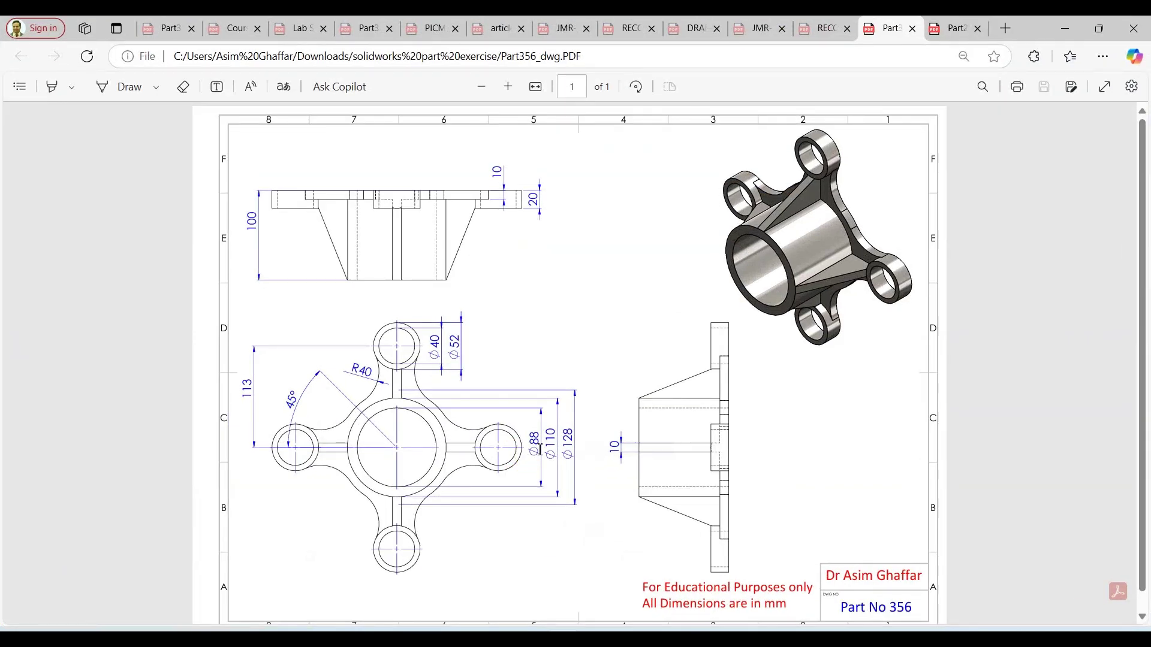
pyautogui.click(1065, 28)
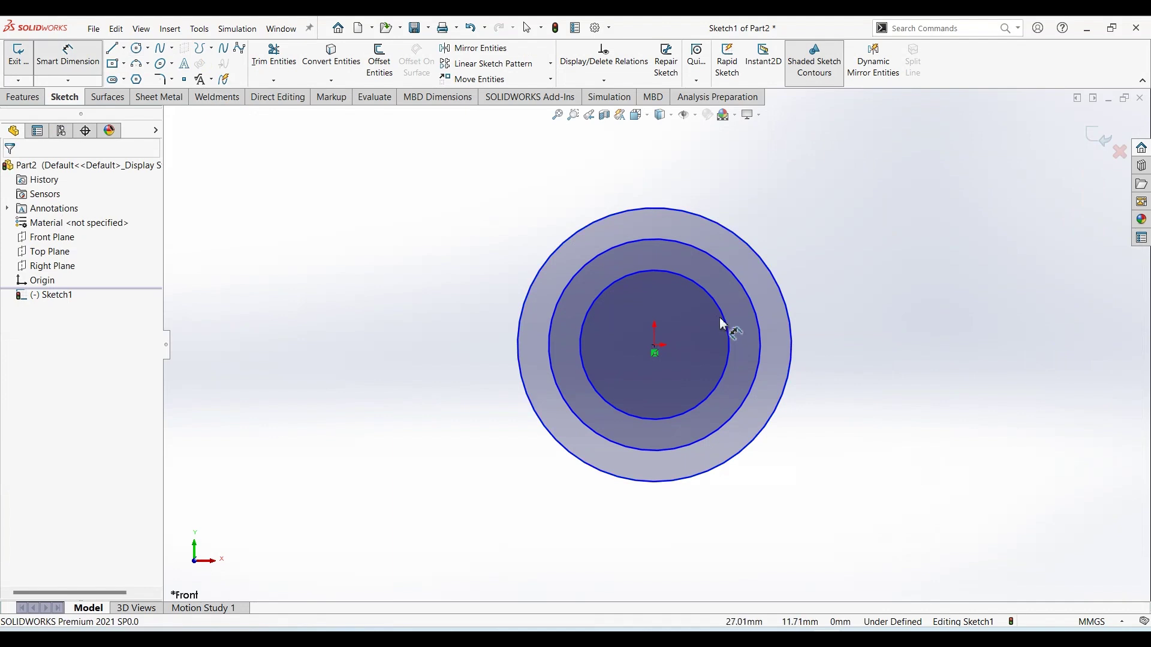
pyautogui.click(722, 324)
pyautogui.click(848, 343)
pyautogui.write('88')
pyautogui.press('Return')
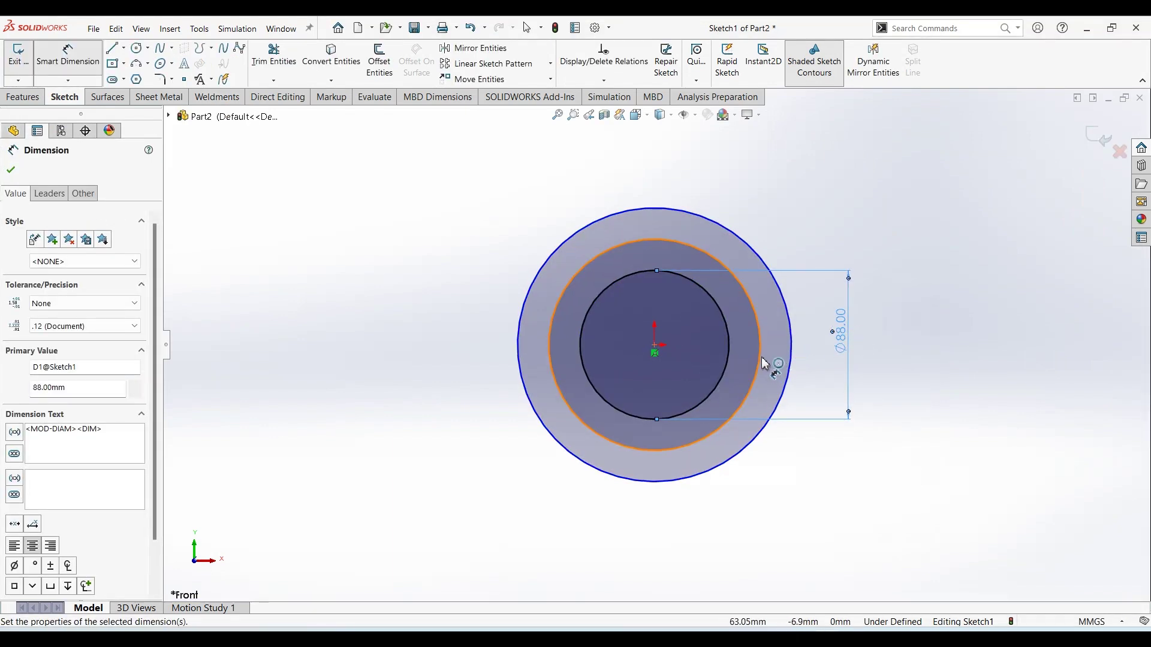
# Dimension the middle circle to 110 mm diameter and the outermost circle to 128 mm diameter.
pyautogui.click(764, 364)
pyautogui.click(876, 335)
pyautogui.write('1')
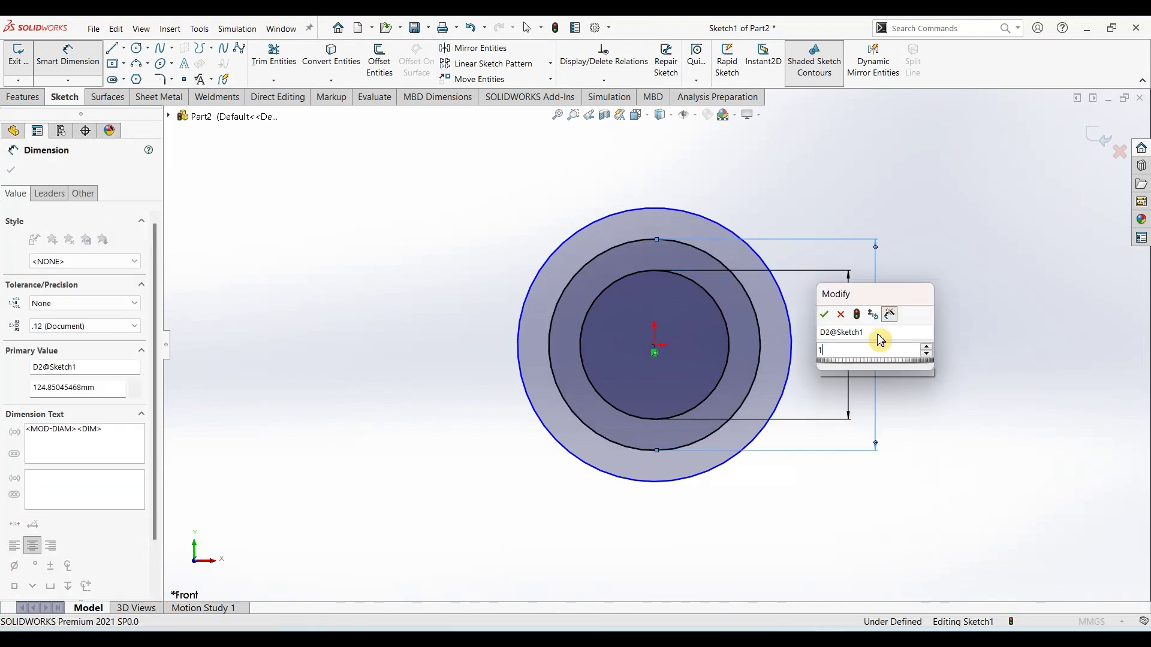
pyautogui.write('10')
pyautogui.press('Return')
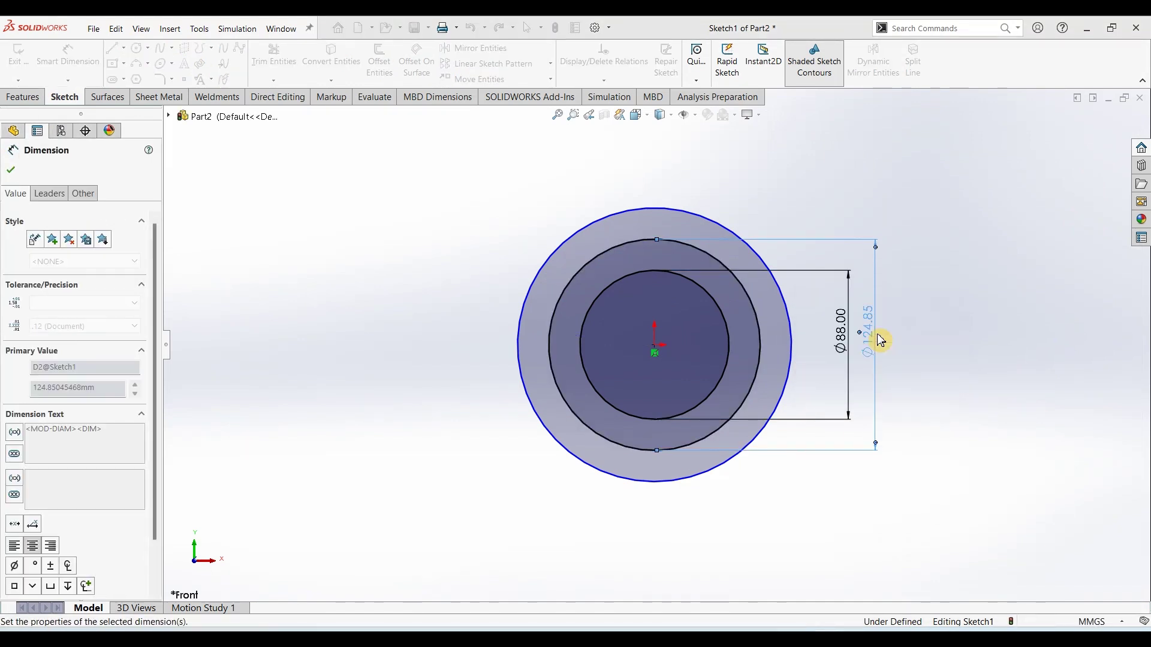
pyautogui.click(752, 249)
pyautogui.click(915, 300)
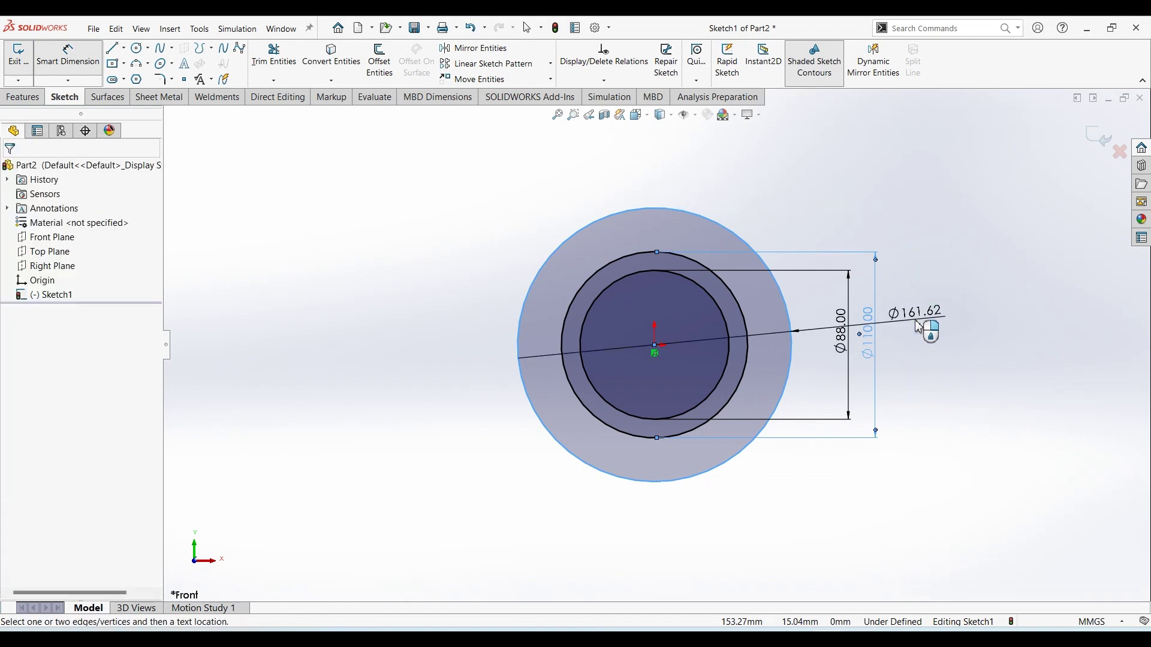
pyautogui.write('128')
pyautogui.press('Return')
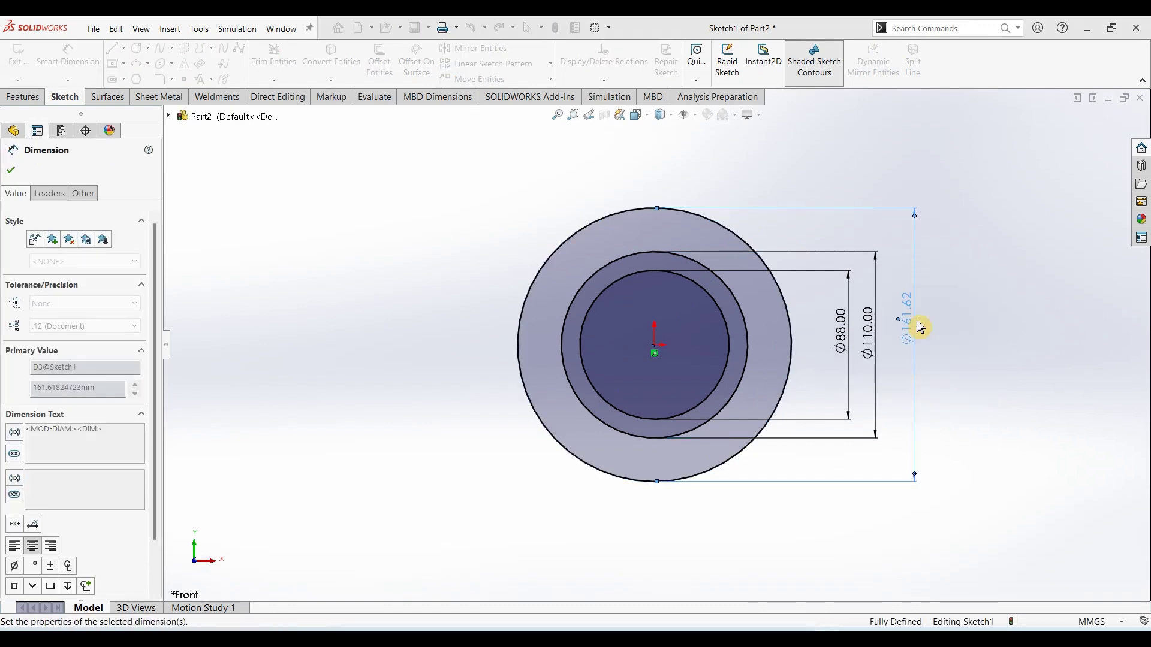
# Consult the PDF drawing and sketch two concentric circles about 28 and 48 mm in diameter above the large circles.
pyautogui.scroll(-2, 796, 226)
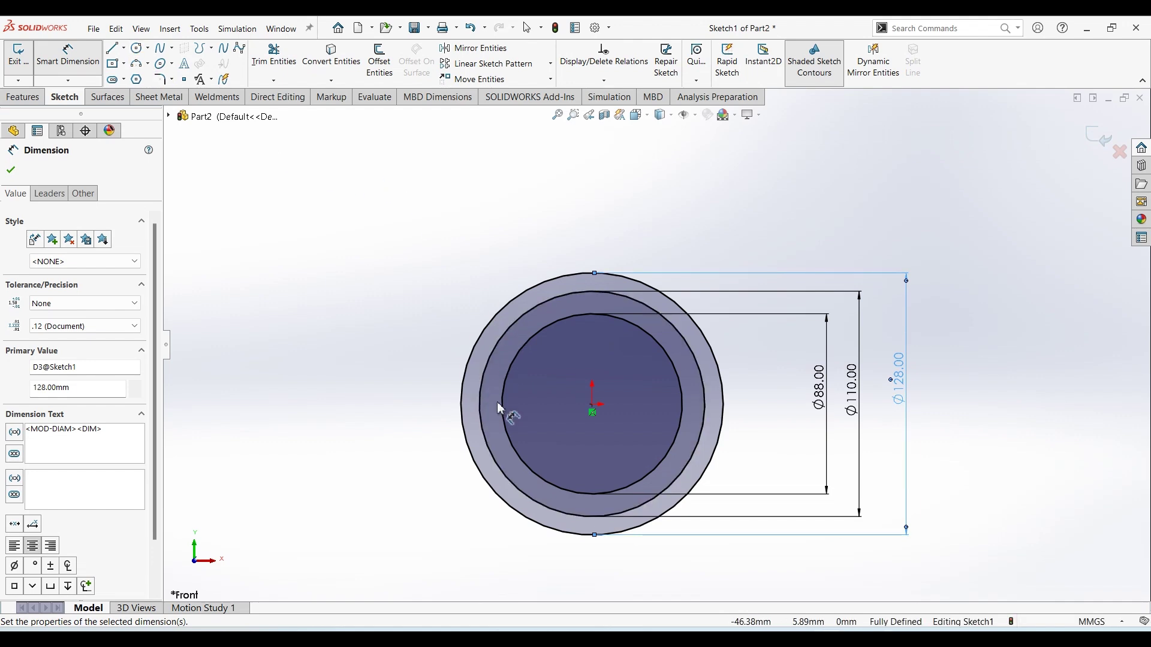
pyautogui.click(566, 638)
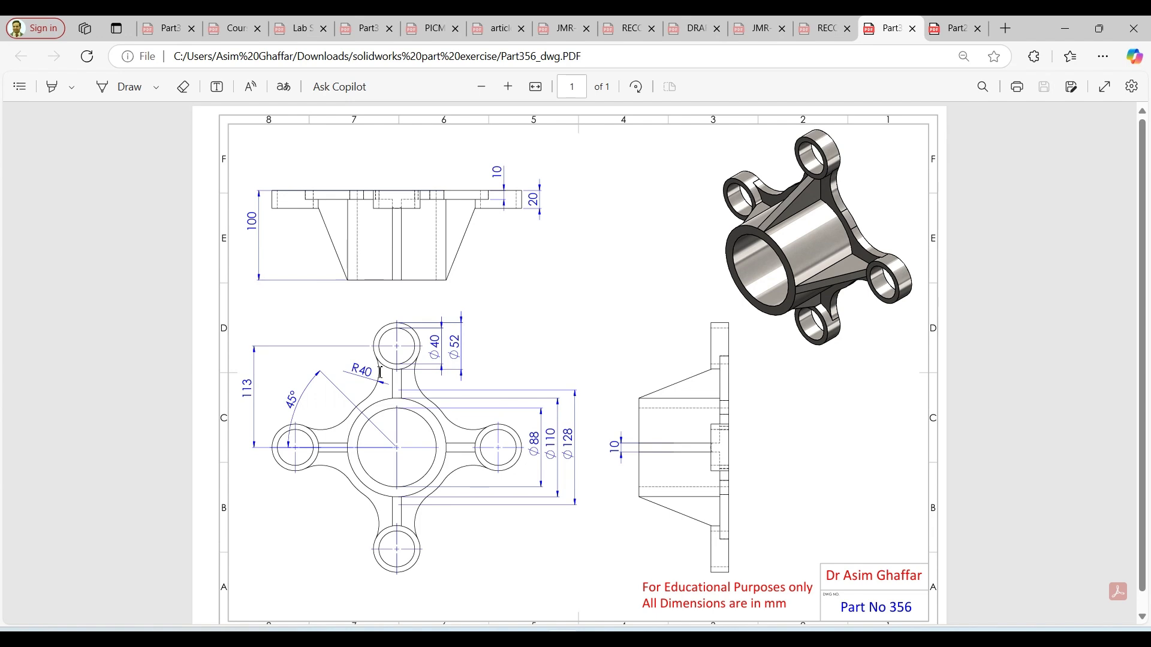
pyautogui.click(1065, 28)
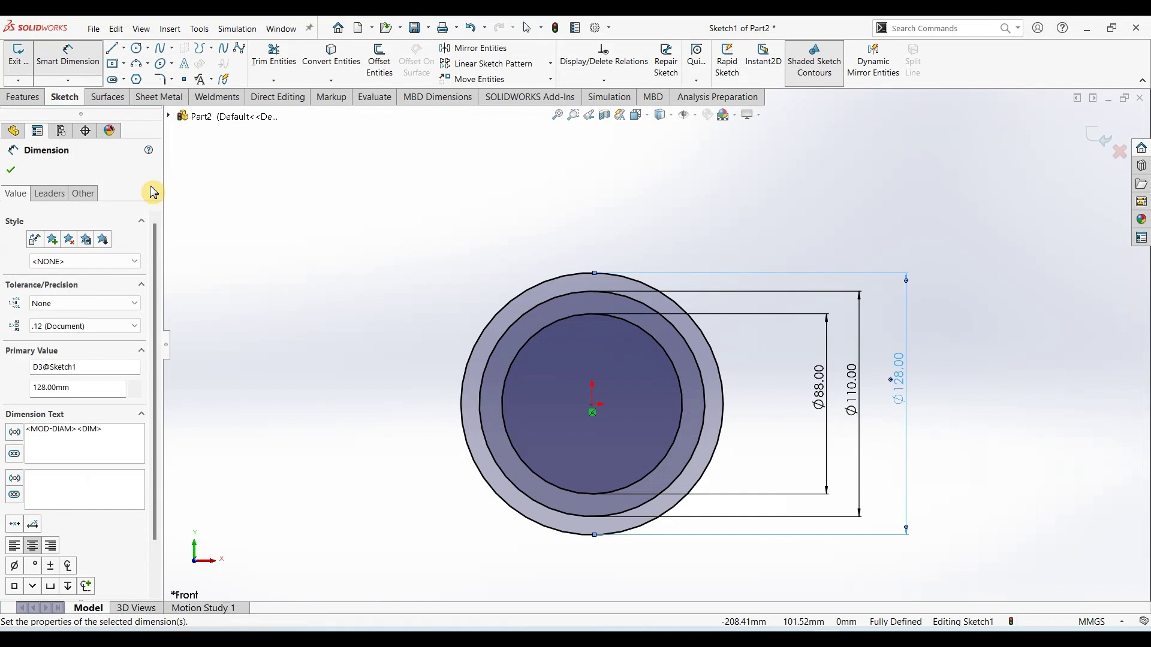
pyautogui.click(137, 48)
pyautogui.moveTo(592, 188); pyautogui.dragTo(610, 209)
pyautogui.click(592, 188)
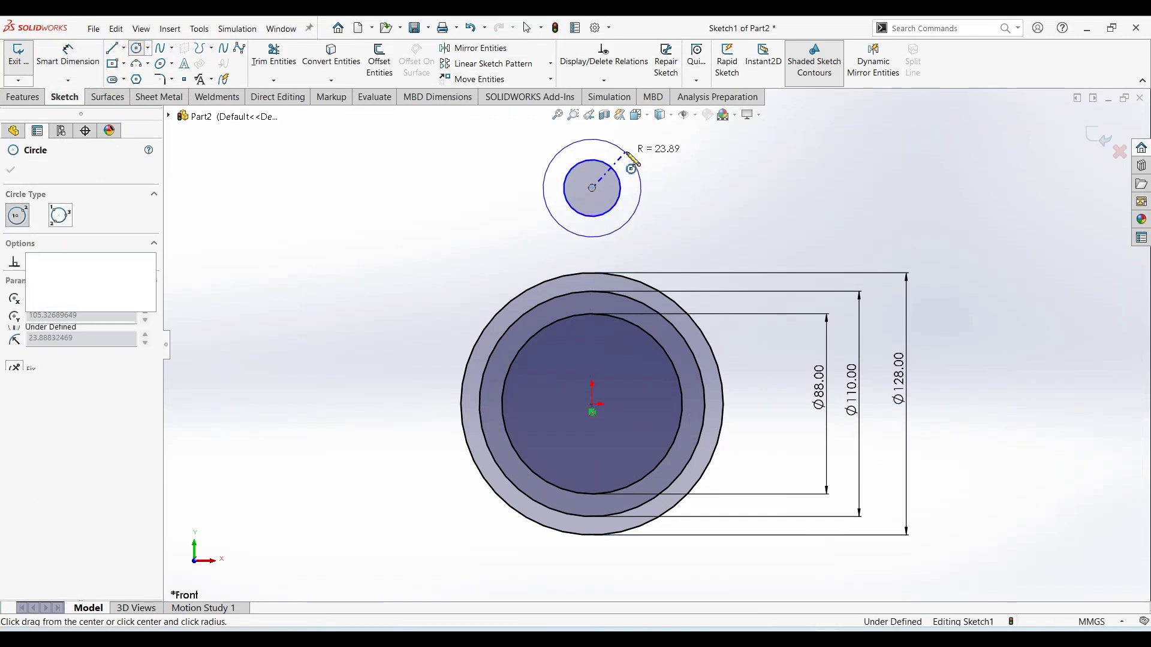
pyautogui.click(626, 152)
# Dimension the two upper circles to 40 mm diameter for the inner and 52 mm for the outer.
pyautogui.click(64, 61)
pyautogui.click(622, 191)
pyautogui.click(686, 189)
pyautogui.write('40')
pyautogui.press('Return')
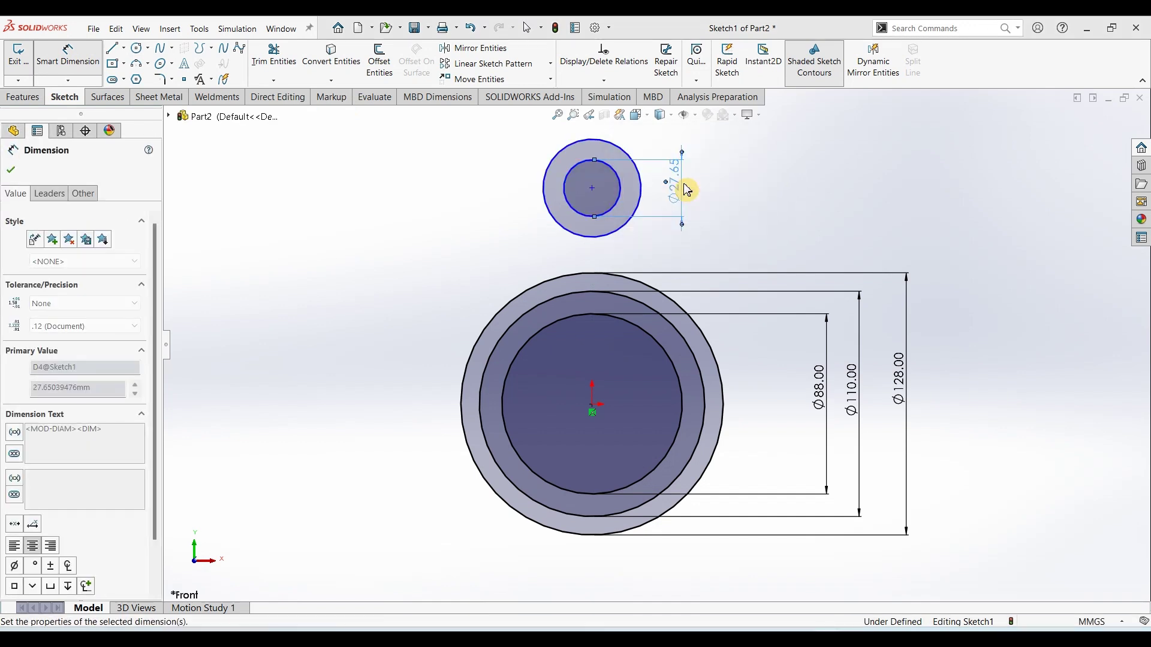
pyautogui.click(640, 184)
pyautogui.click(726, 182)
pyautogui.write('60')
pyautogui.press('Return')
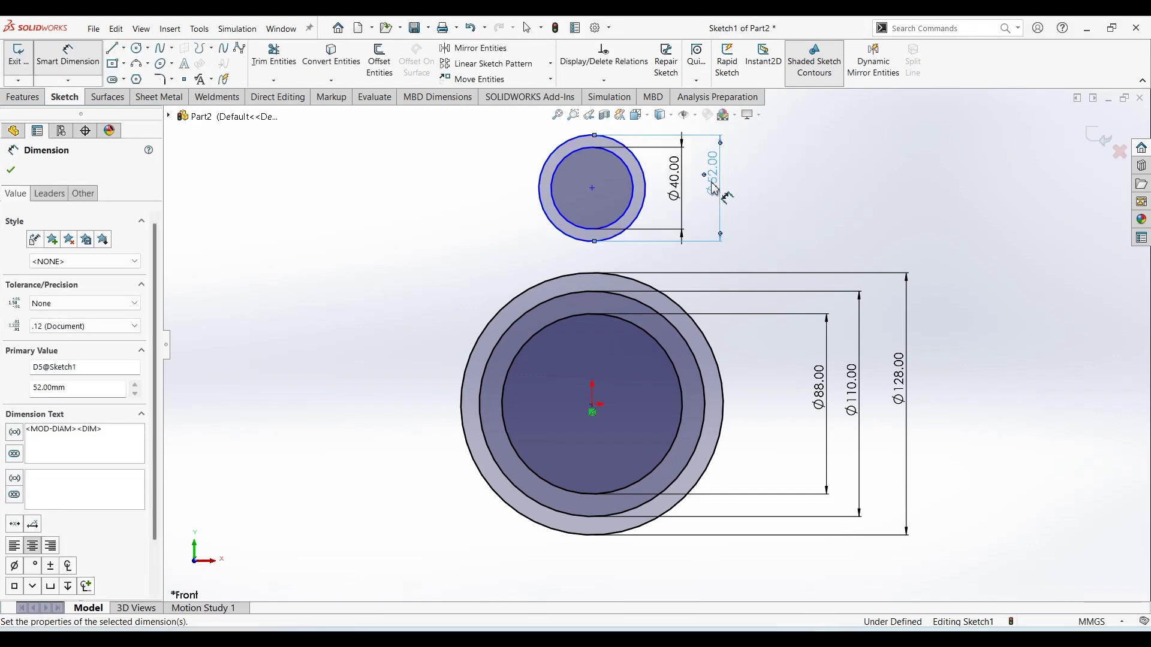
# Set the distance between the small circles' centre and the origin to 113 mm.
pyautogui.click(593, 188)
pyautogui.click(593, 408)
pyautogui.click(354, 326)
pyautogui.write('113')
pyautogui.press('Return')
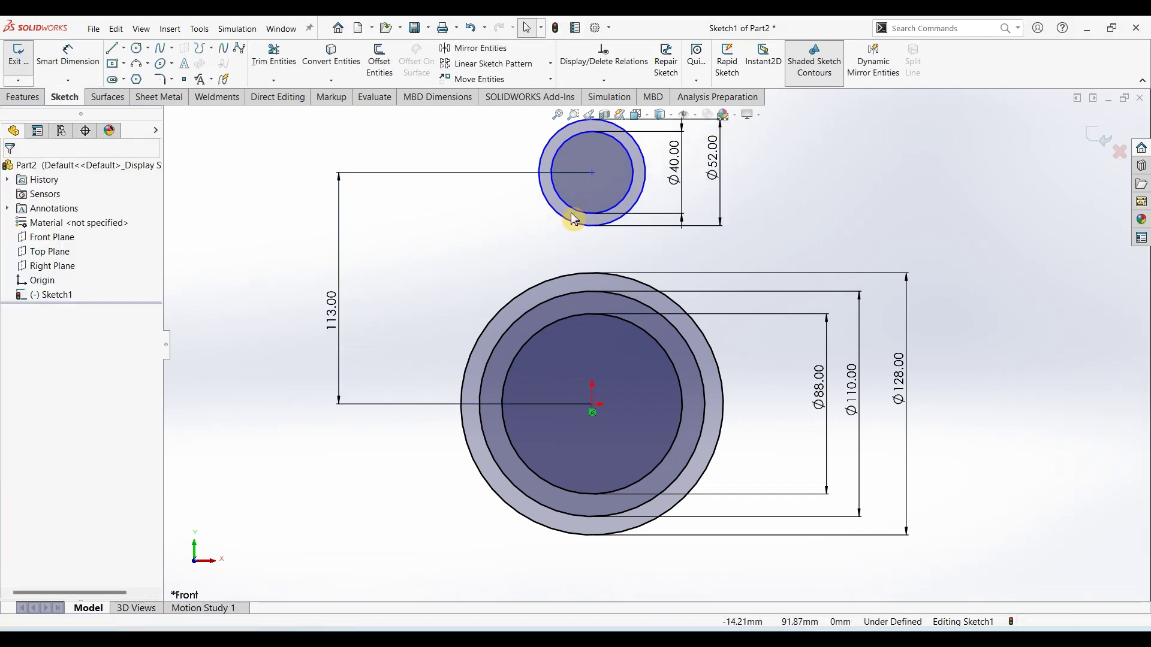
# Add a vertical relation between the small circles' centre and the origin.
pyautogui.click(592, 174)
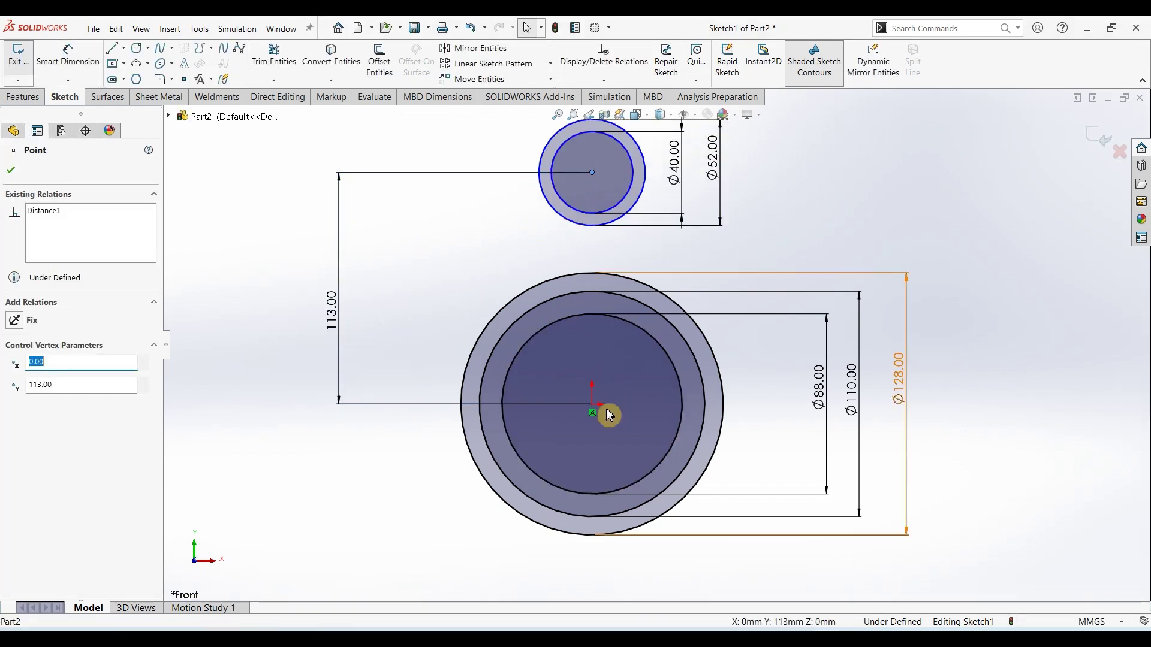
pyautogui.keyDown('ctrl'); pyautogui.click(592, 405); pyautogui.keyUp('ctrl')
pyautogui.click(657, 369)
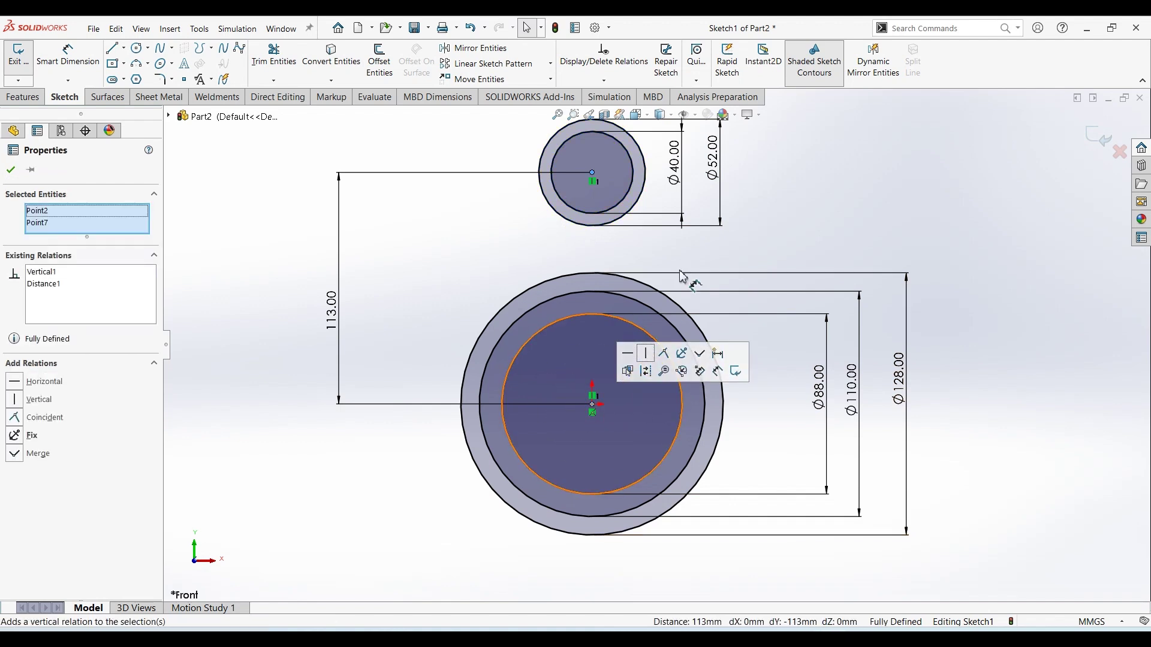
pyautogui.click(835, 200)
# Create a circular sketch pattern of the 40 mm and 52 mm circles around the origin with 4 equally spaced instances over 360 degrees.
pyautogui.scroll(2, 654, 345)
pyautogui.keyDown('ctrl'); pyautogui.moveTo(664, 287); pyautogui.dragTo(664, 295, button='middle'); pyautogui.keyUp('ctrl')
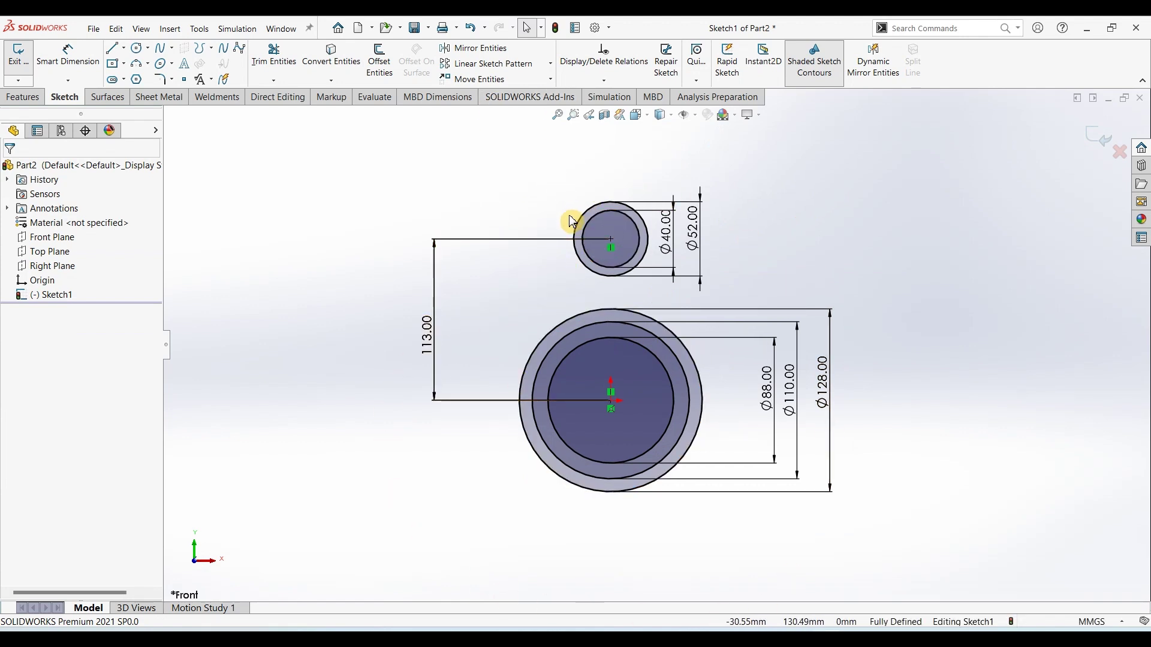
pyautogui.click(550, 65)
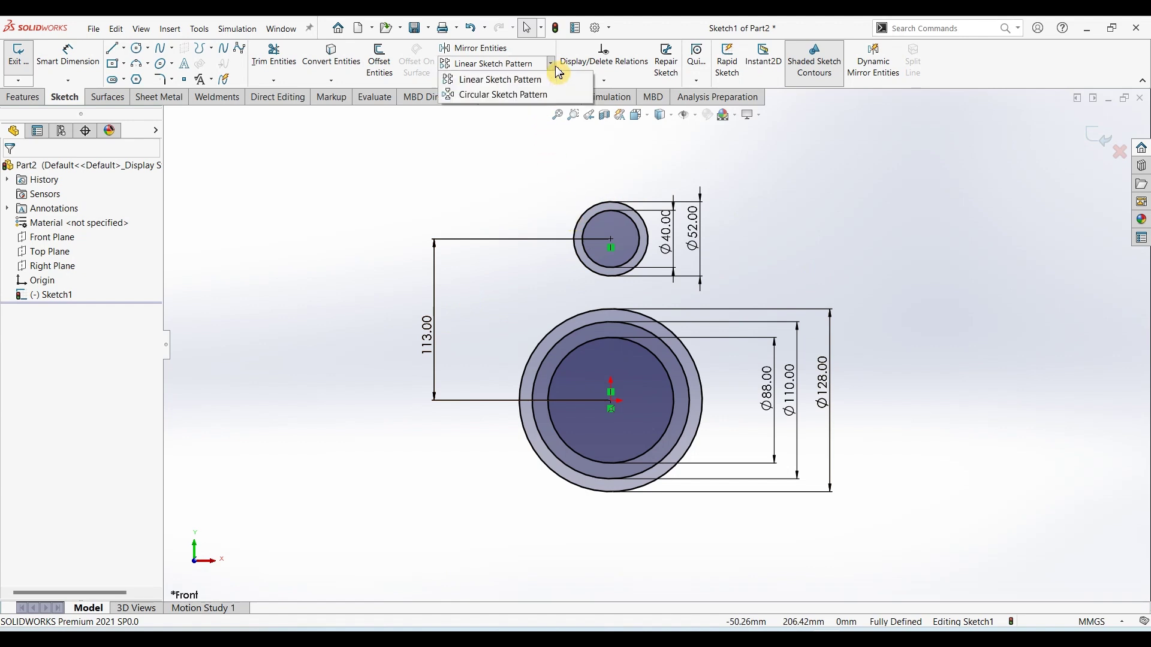
pyautogui.click(501, 96)
pyautogui.click(90, 473)
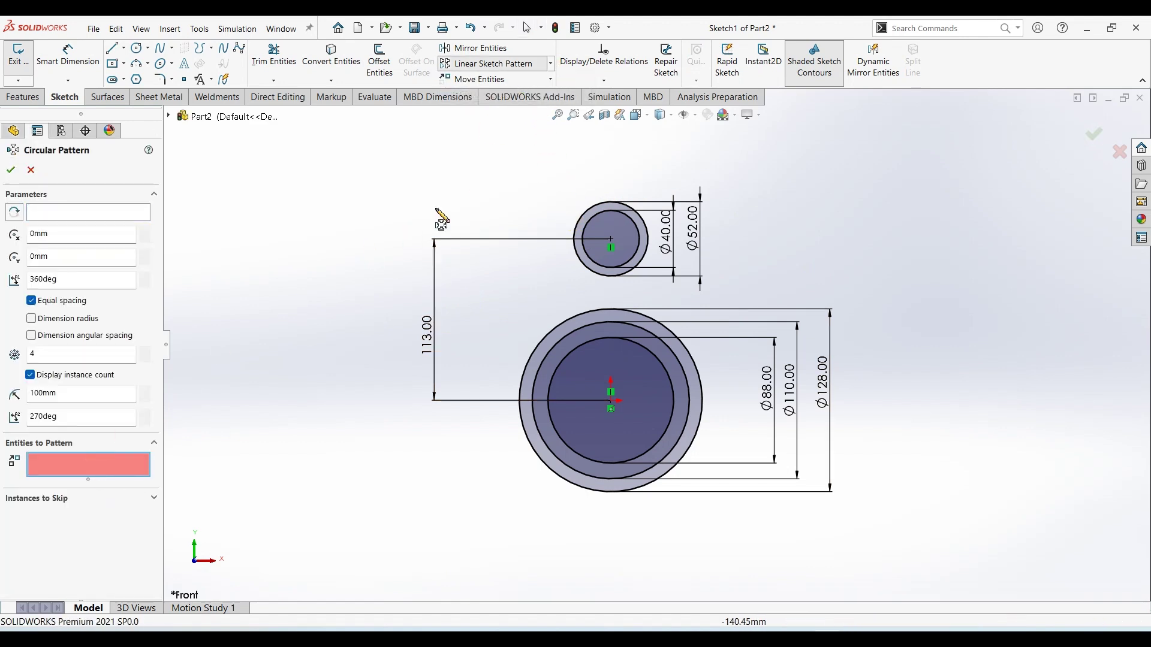
pyautogui.click(581, 213)
pyautogui.click(590, 219)
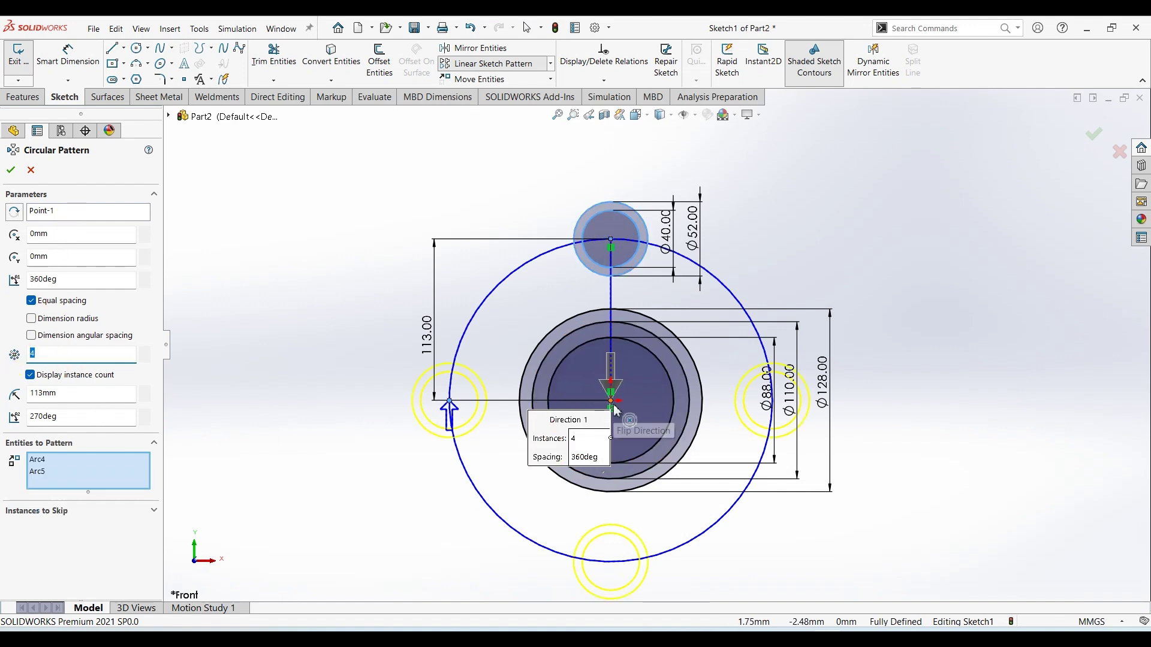
pyautogui.click(12, 172)
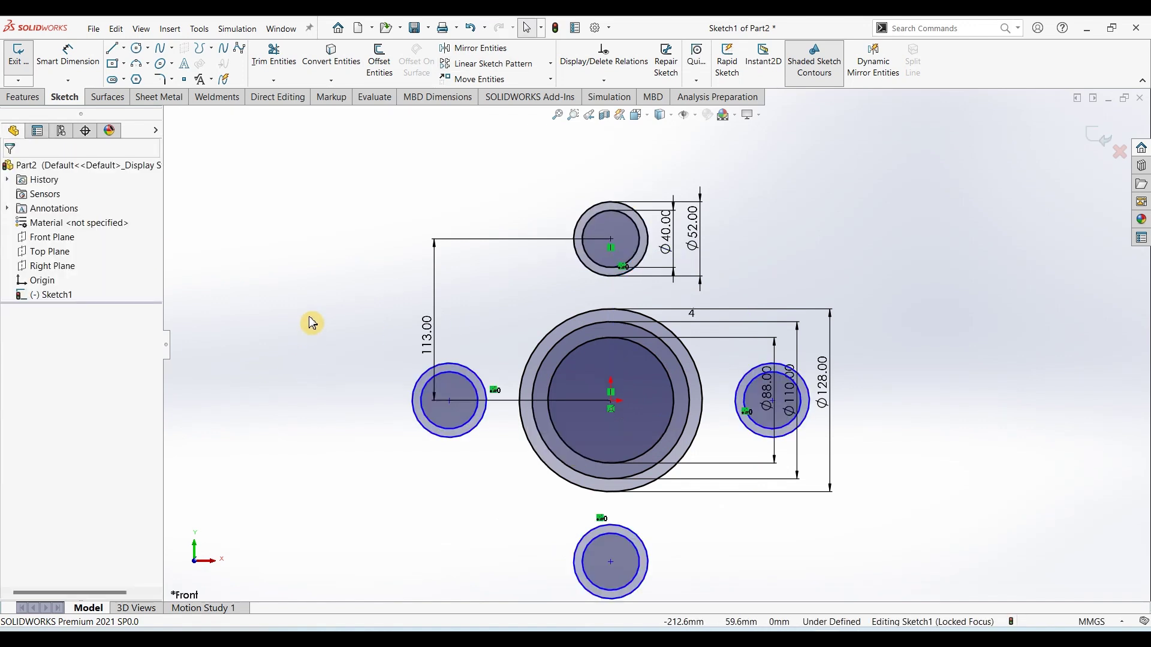
# Sketch a three-point arc of about 42 mm radius joining the left sides of the upper 52 mm circle and the 128 mm circle.
pyautogui.click(136, 63)
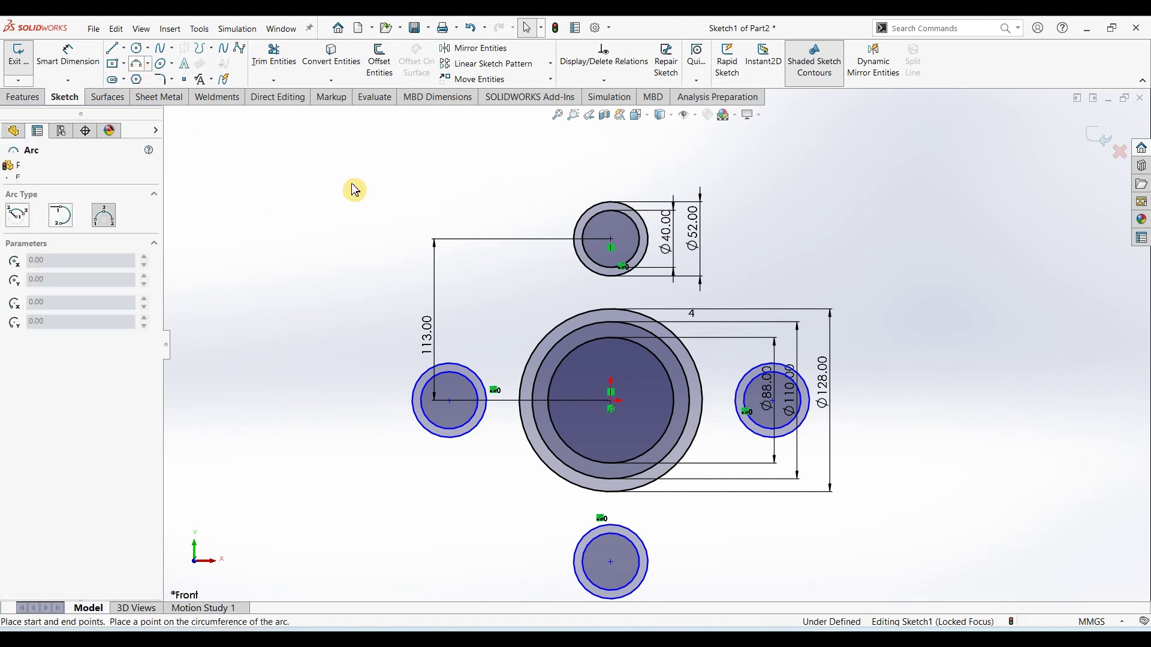
pyautogui.click(588, 270)
pyautogui.click(579, 315)
pyautogui.click(587, 290)
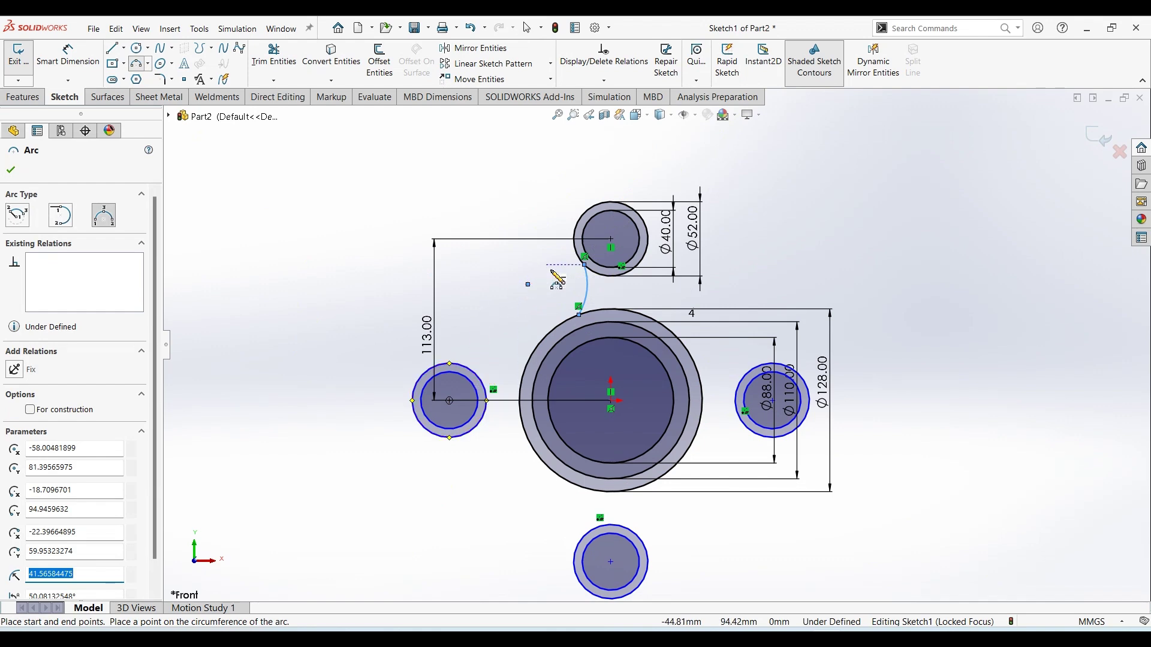
# Check the connecting arc's radius in the PDF drawing and dimension the arc to R40 mm.
pyautogui.click(62, 46)
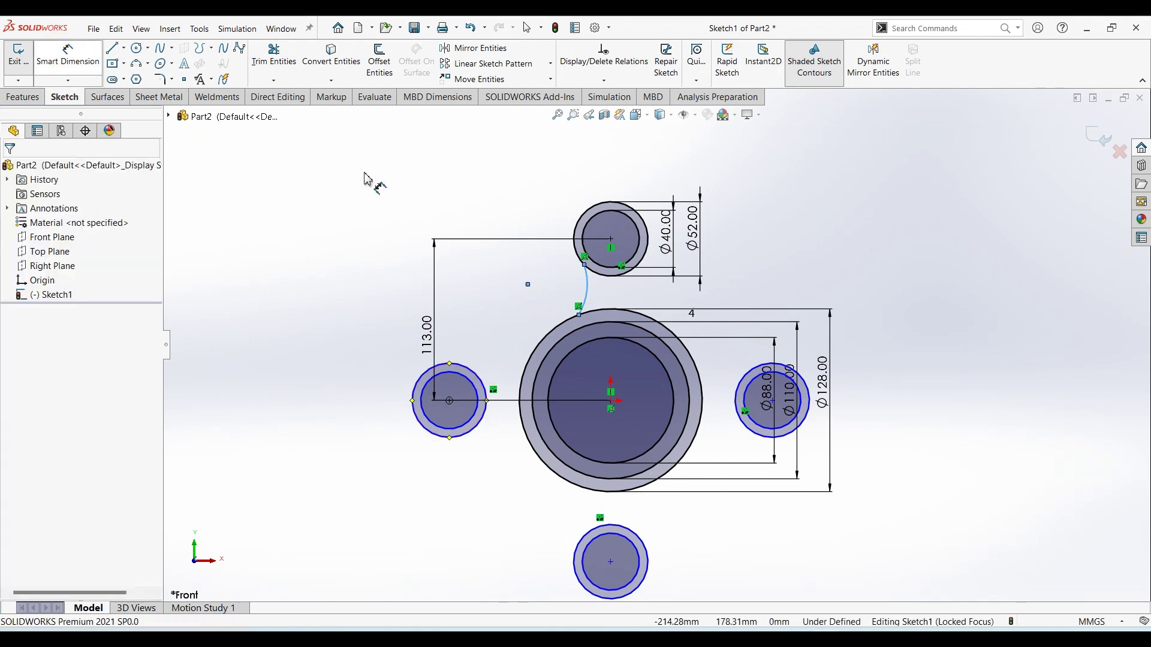
pyautogui.click(563, 637)
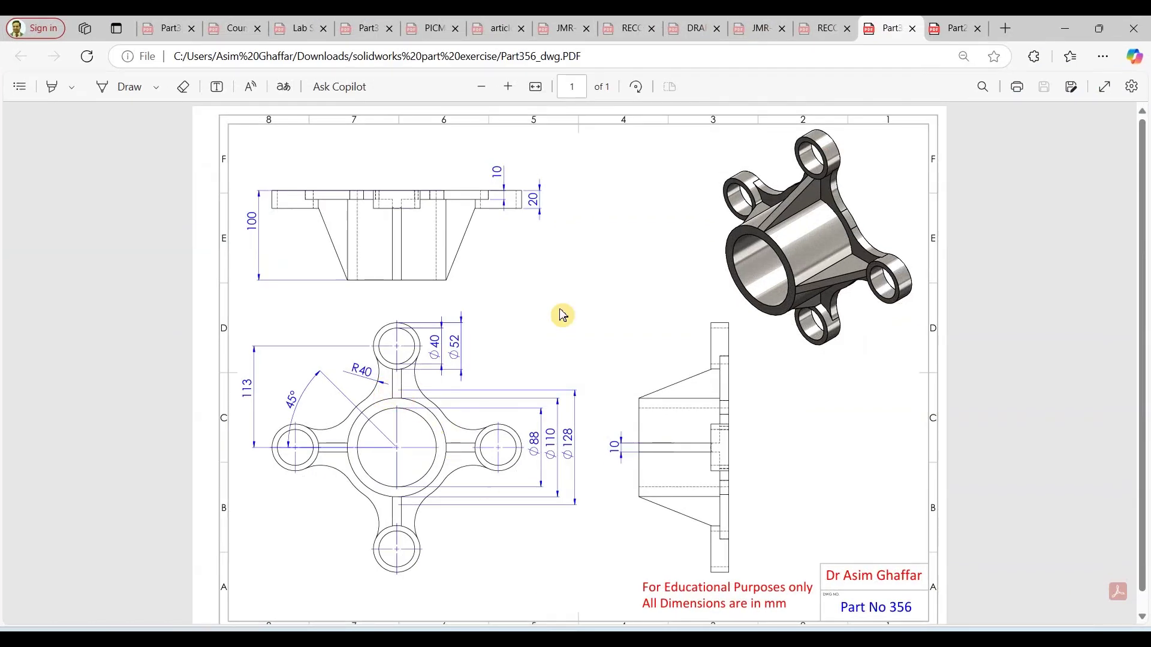
pyautogui.click(1065, 28)
pyautogui.click(589, 290)
pyautogui.click(602, 298)
pyautogui.click(607, 301)
pyautogui.press('Escape')
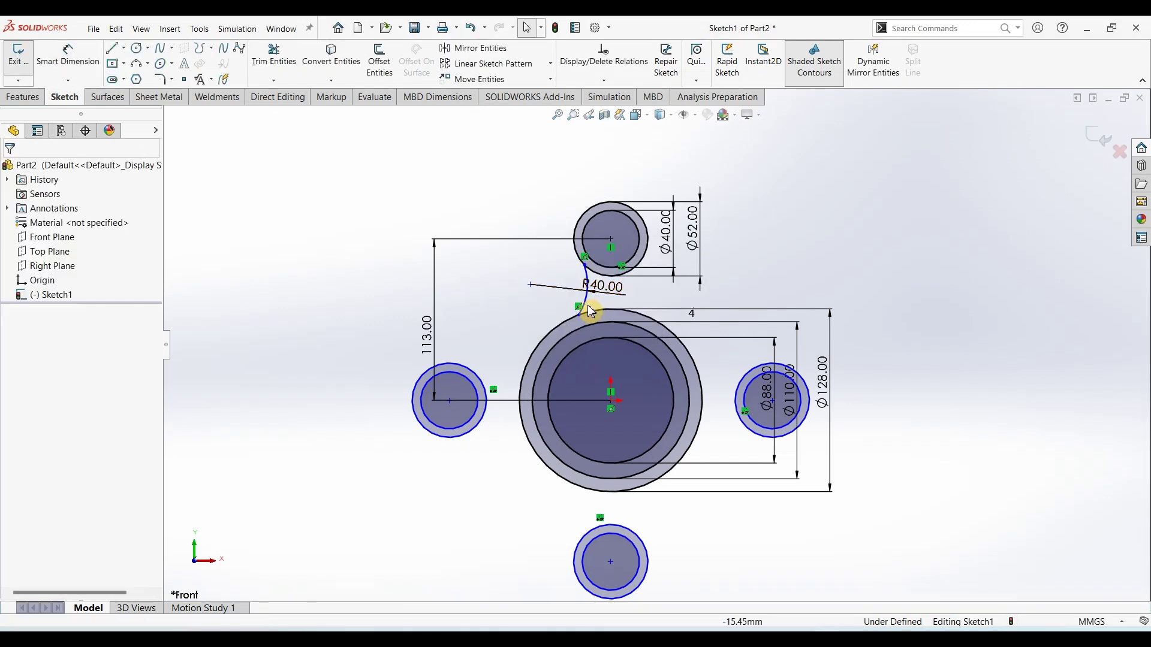
# Make the R40 connecting arc tangent to the 128 mm circle.
pyautogui.click(567, 324)
pyautogui.keyDown('ctrl'); pyautogui.click(589, 308); pyautogui.keyUp('ctrl')
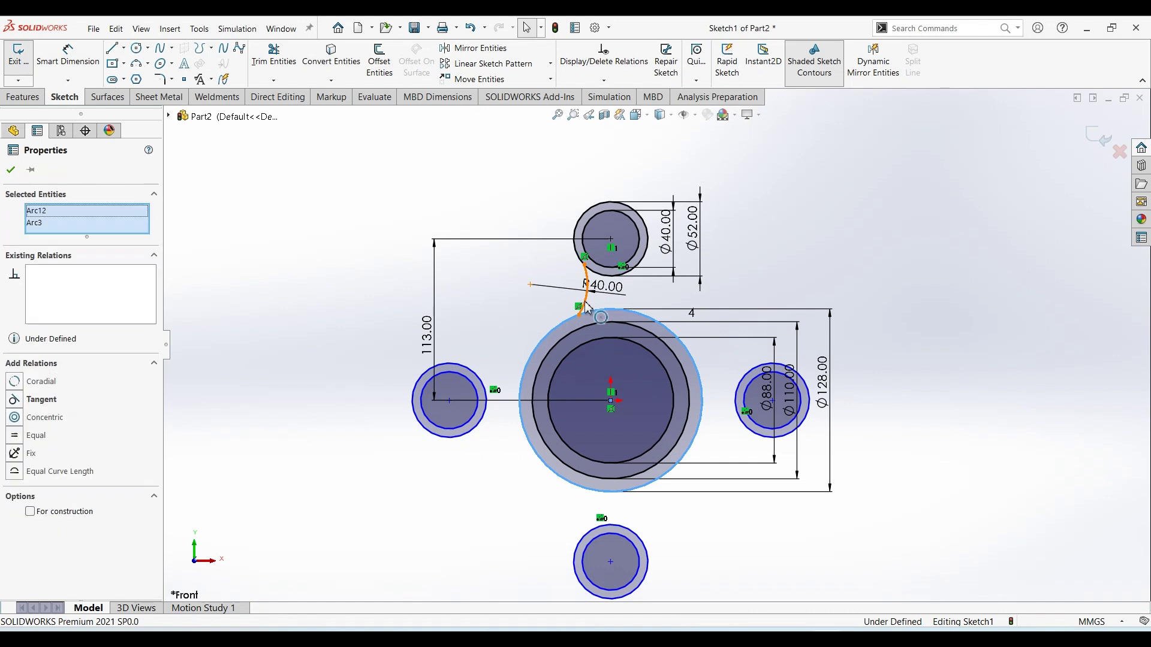
pyautogui.click(637, 247)
pyautogui.press('Escape')
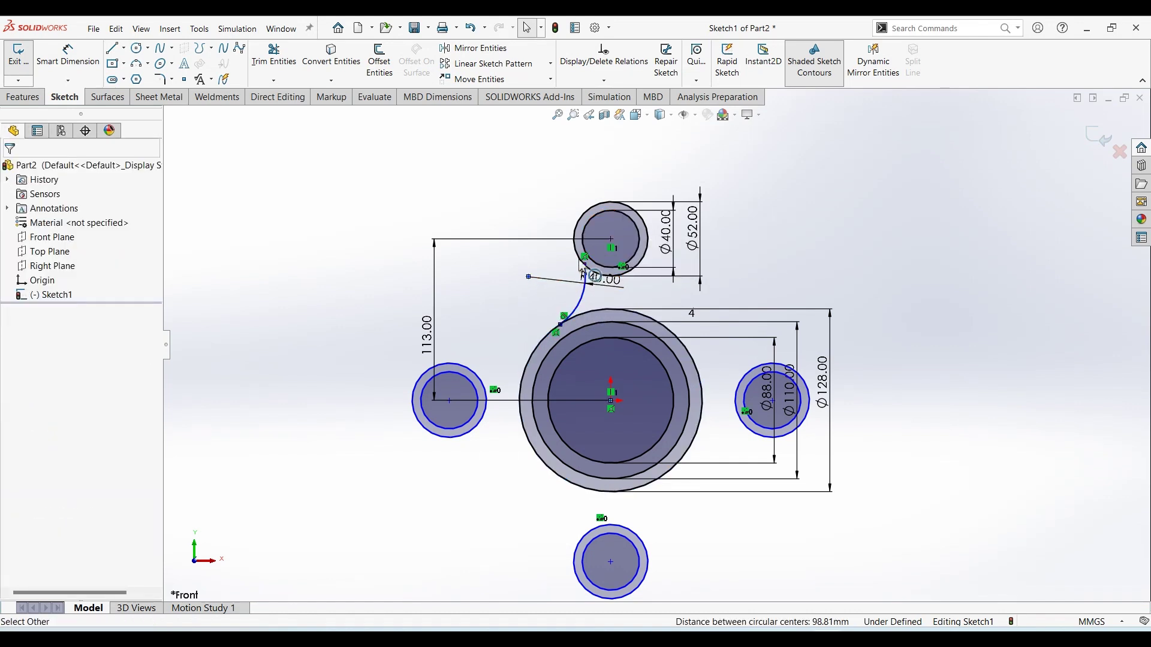
# Make the R40 connecting arc tangent to the upper 52 mm circle.
pyautogui.click(575, 259)
pyautogui.click(585, 286)
pyautogui.keyDown('ctrl'); pyautogui.click(602, 281); pyautogui.keyUp('ctrl')
pyautogui.click(628, 248)
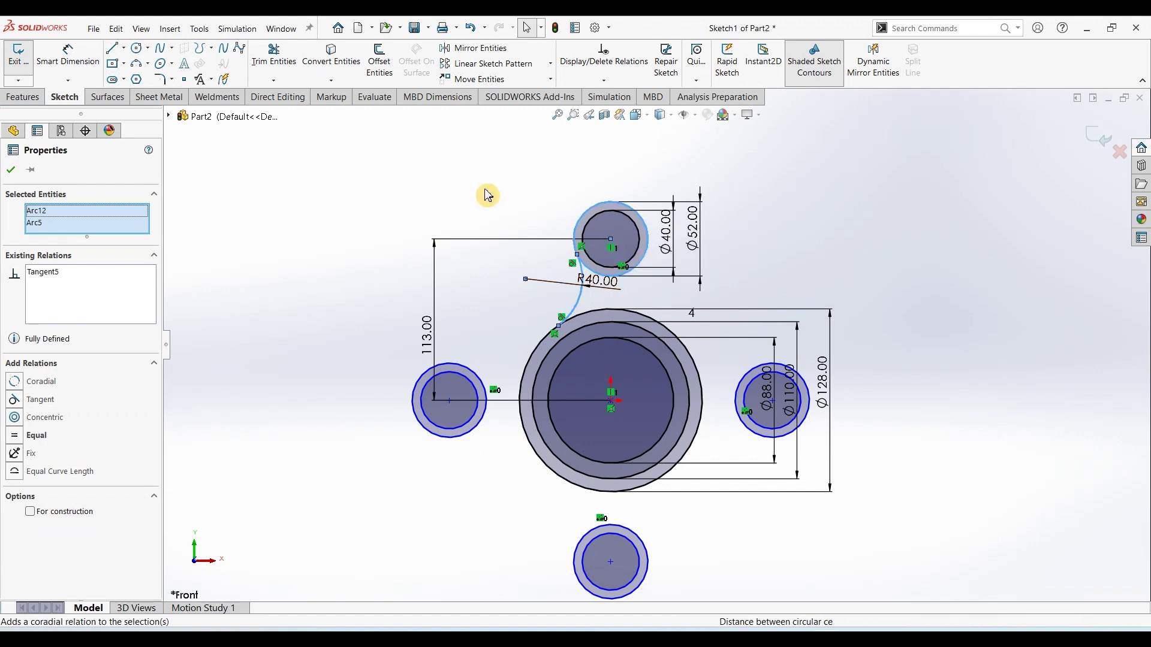
pyautogui.click(488, 195)
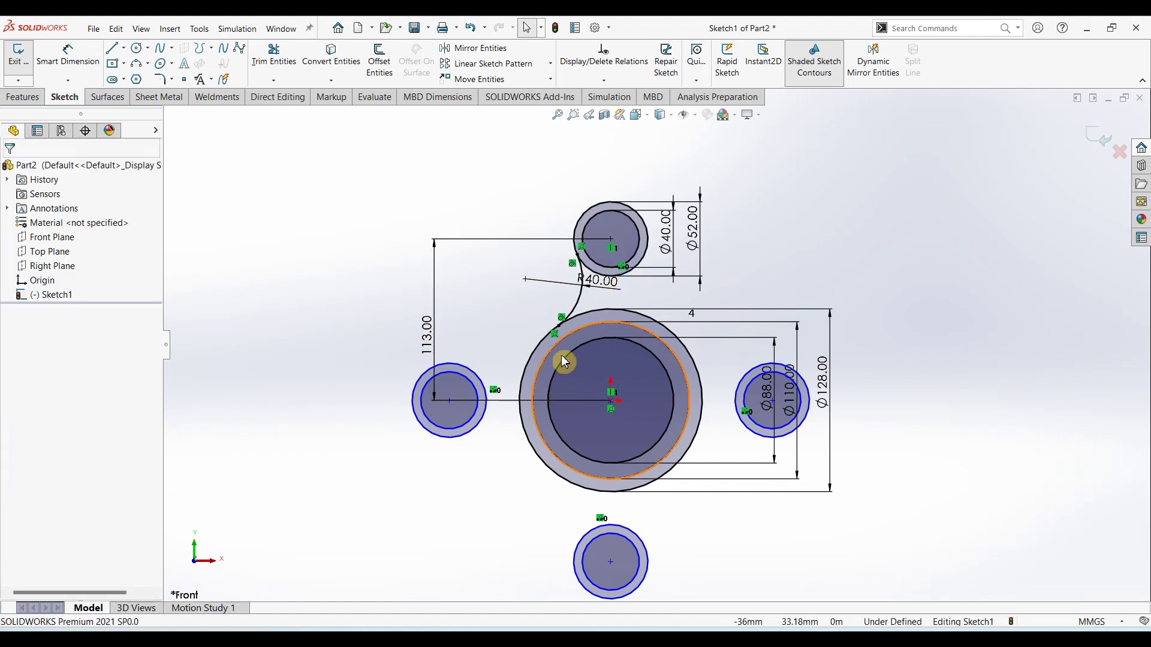
# Sketch two centerlines from the origin, one diagonal to the upper left about 186 mm long and one horizontal to the left about 192 mm long.
pyautogui.click(125, 50)
pyautogui.click(142, 79)
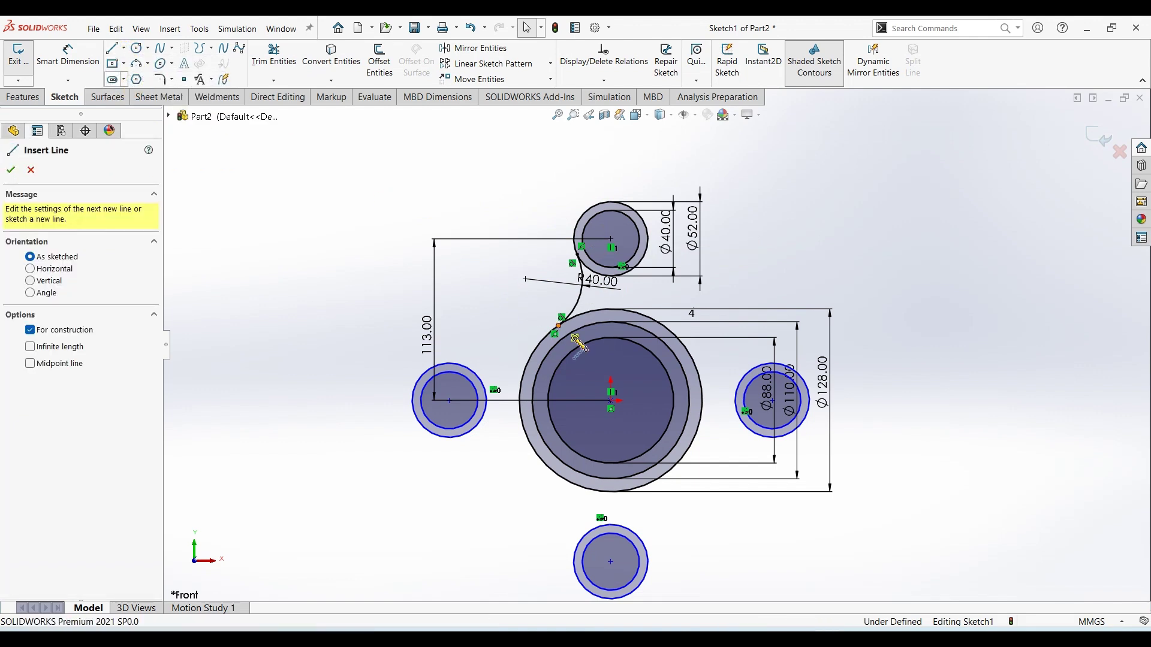
pyautogui.click(611, 401)
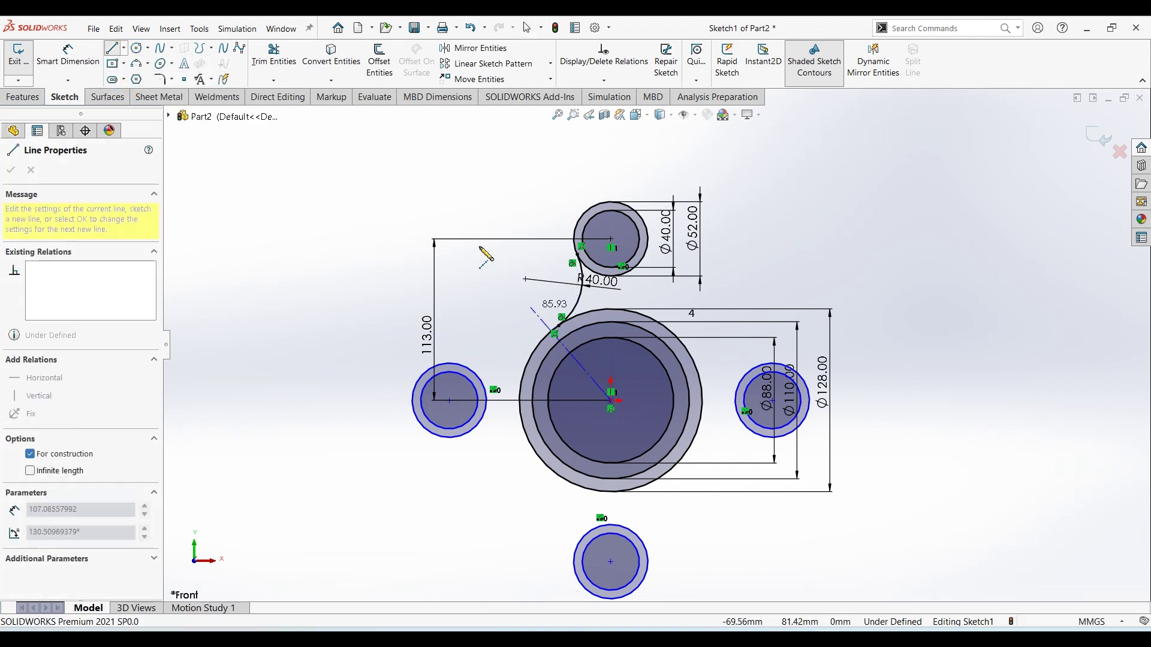
pyautogui.click(439, 198)
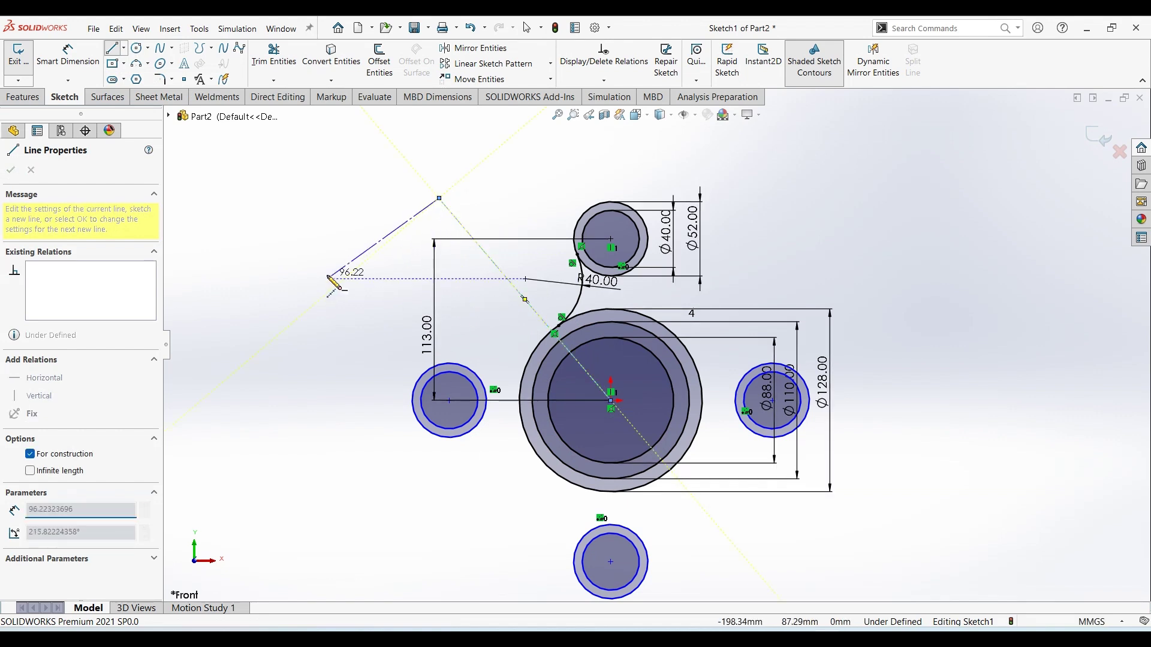
pyautogui.press('Escape')
pyautogui.click(610, 400)
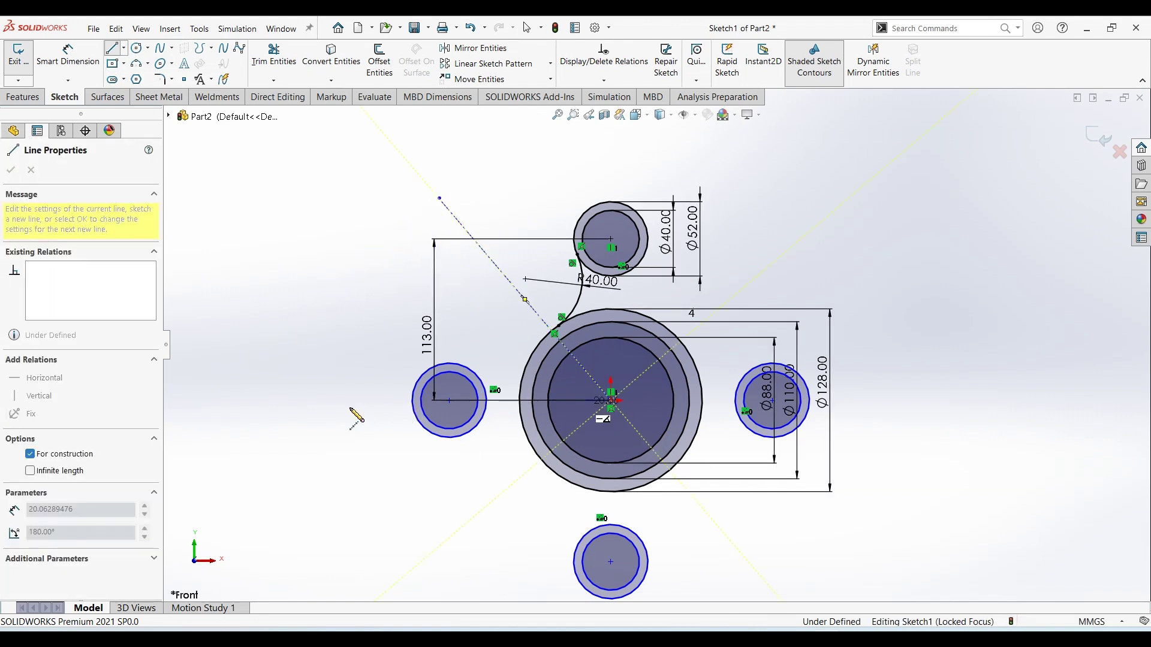
pyautogui.click(337, 401)
pyautogui.press('Escape')
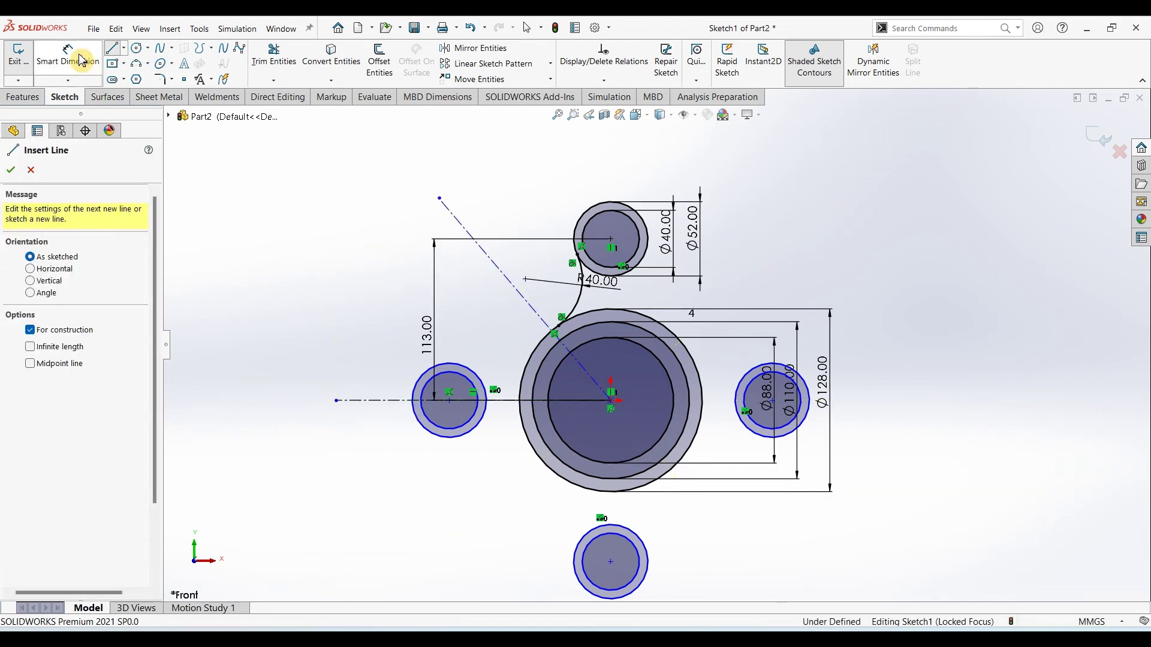
# Dimension the angle between the diagonal and horizontal centerlines to 45°.
pyautogui.click(68, 54)
pyautogui.click(544, 322)
pyautogui.click(509, 401)
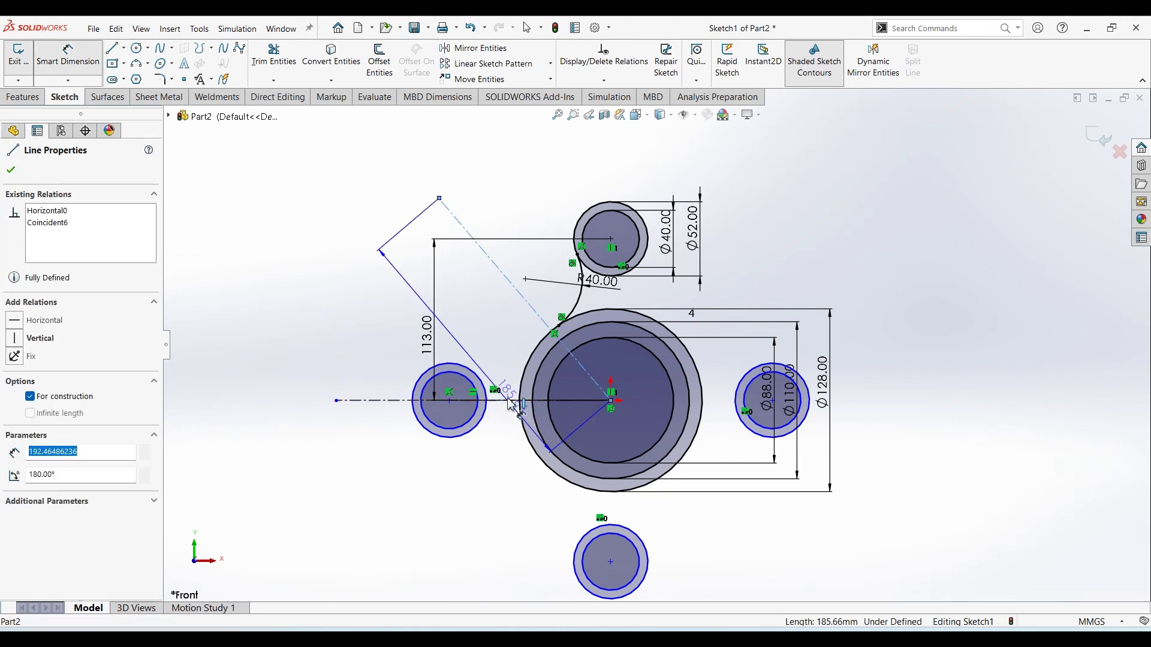
pyautogui.click(521, 347)
pyautogui.write('45')
pyautogui.press('Return')
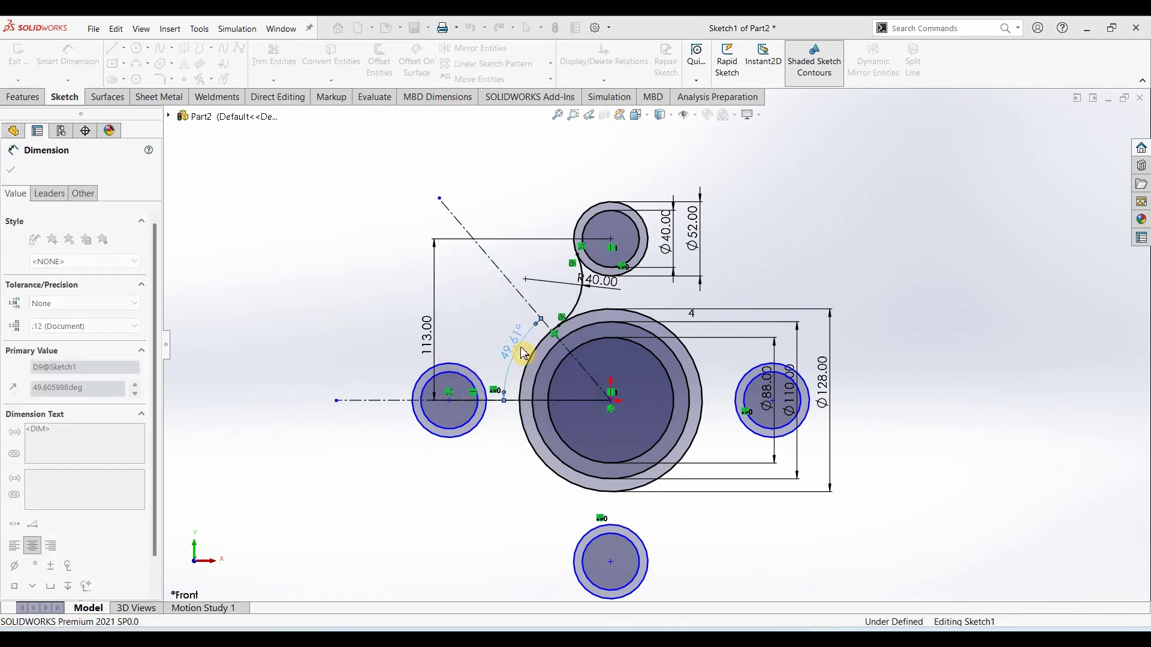
pyautogui.press('Escape')
# Mirror the R40 connecting arc about the 45° centerline.
pyautogui.click(525, 312)
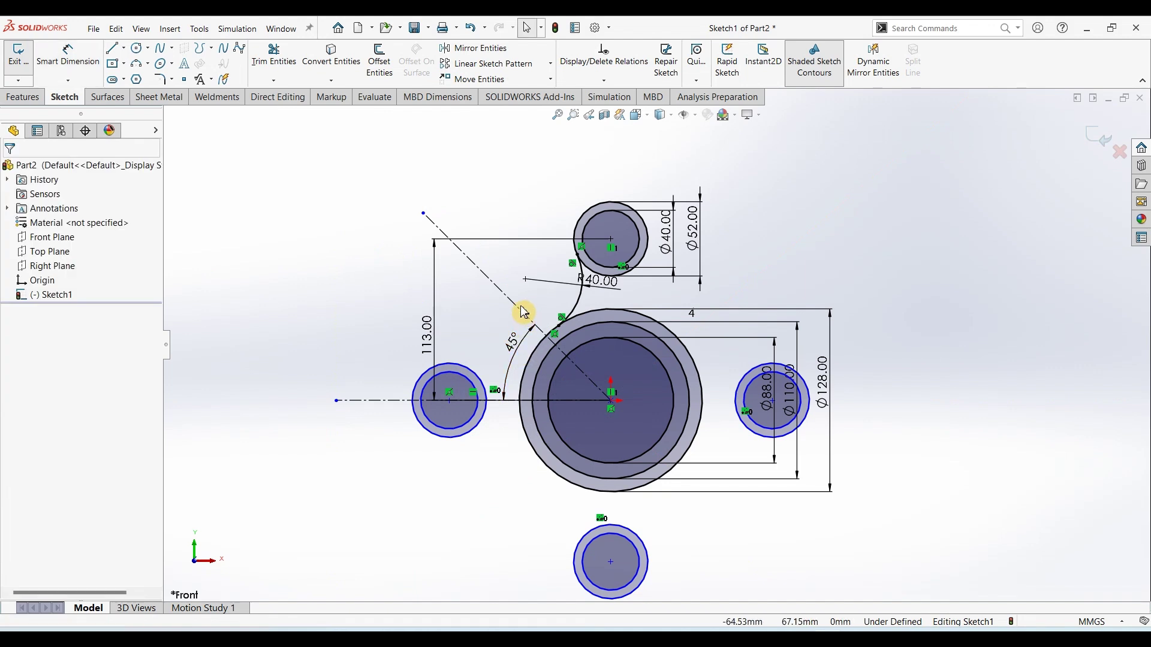
pyautogui.click(577, 308)
pyautogui.keyDown('ctrl'); pyautogui.click(522, 311); pyautogui.keyUp('ctrl')
pyautogui.click(479, 48)
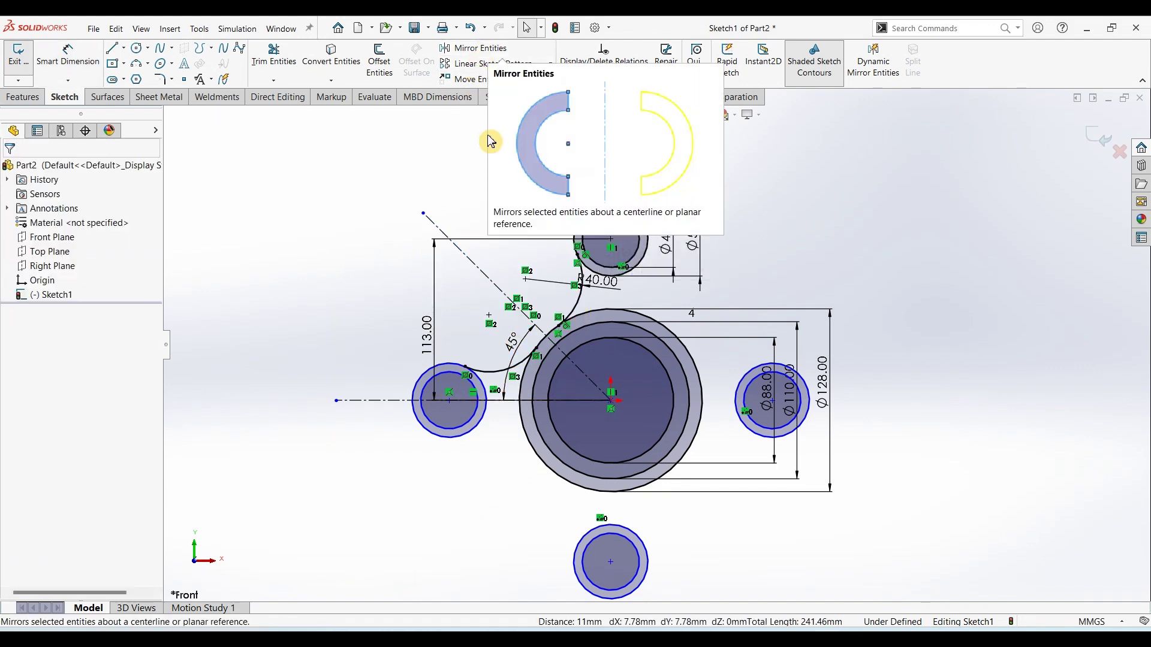
pyautogui.click(268, 300)
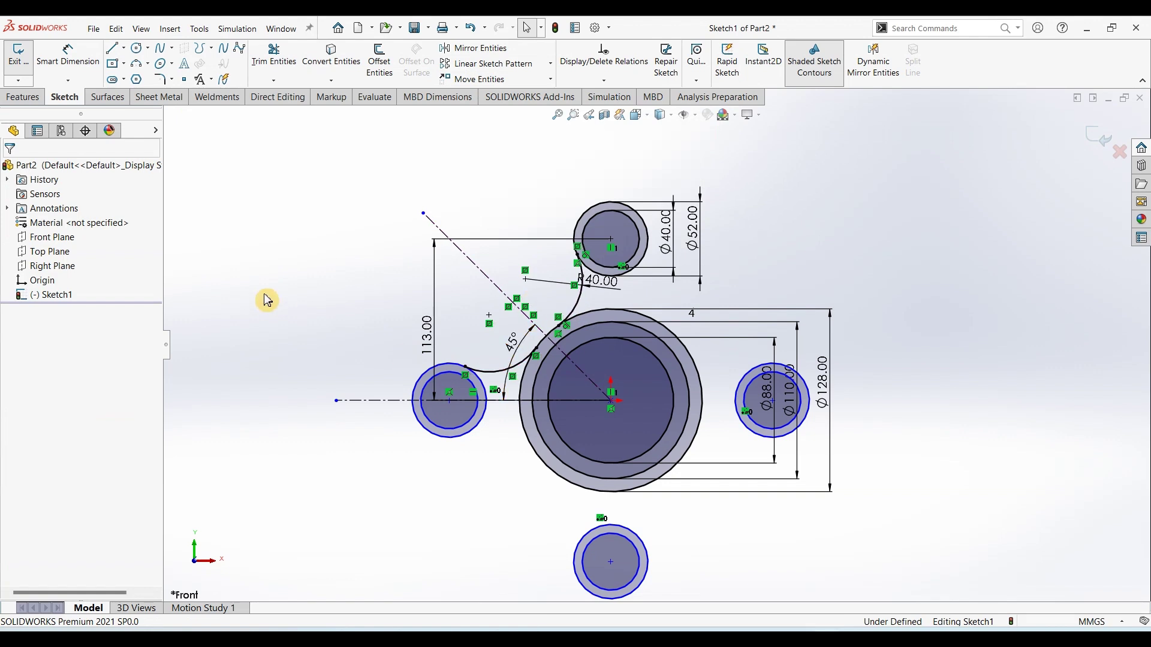
# Create a circular sketch pattern of both R40 arcs around the origin with 4 equally spaced instances over 360 degrees.
pyautogui.click(551, 64)
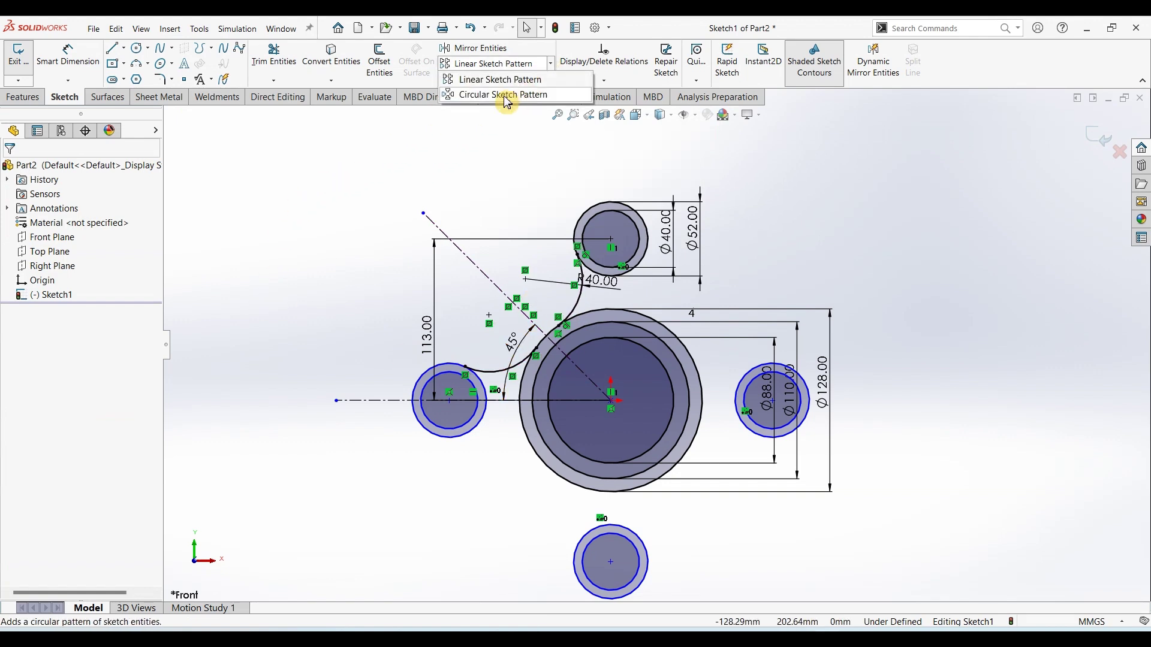
pyautogui.click(497, 94)
pyautogui.click(112, 458)
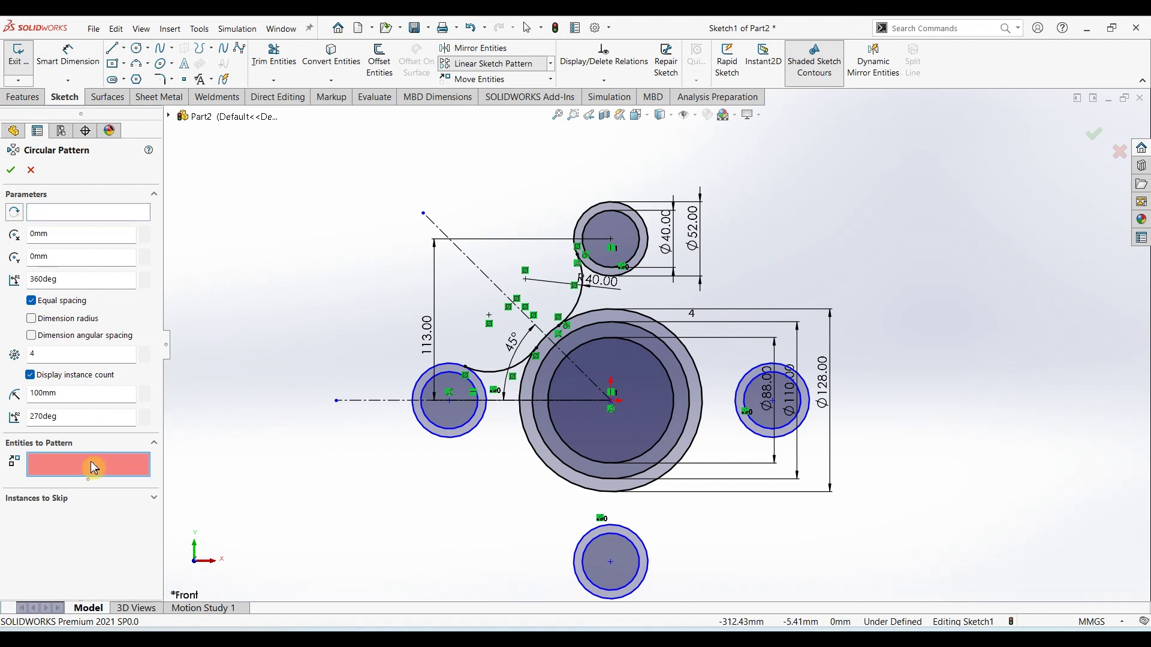
pyautogui.click(497, 373)
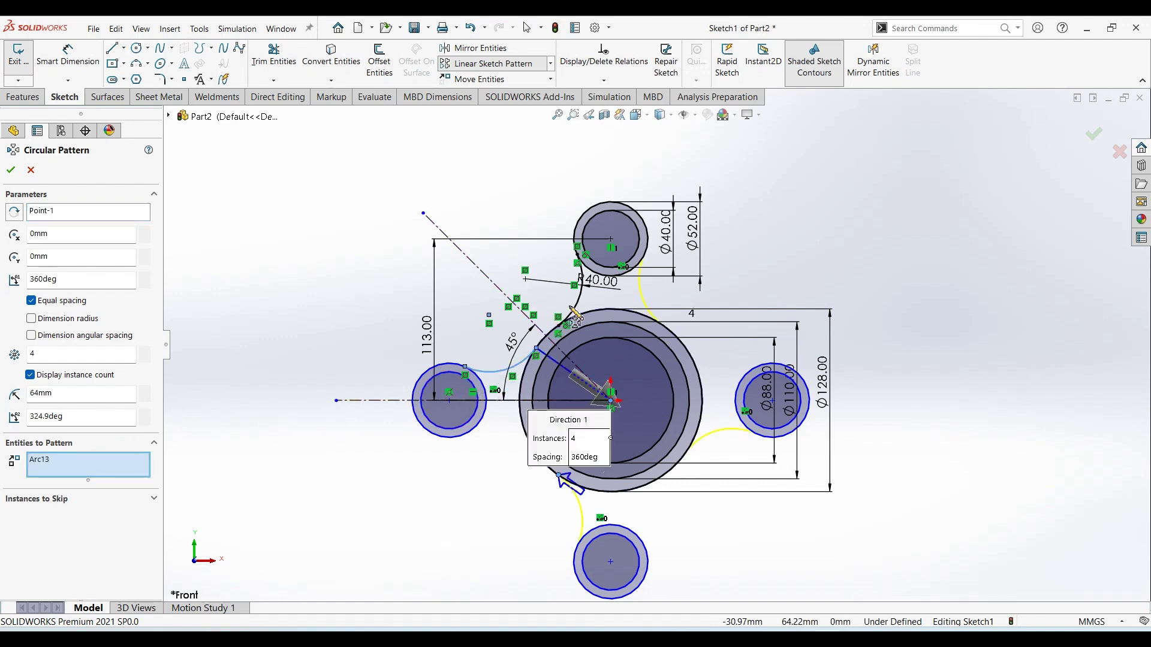
pyautogui.click(579, 293)
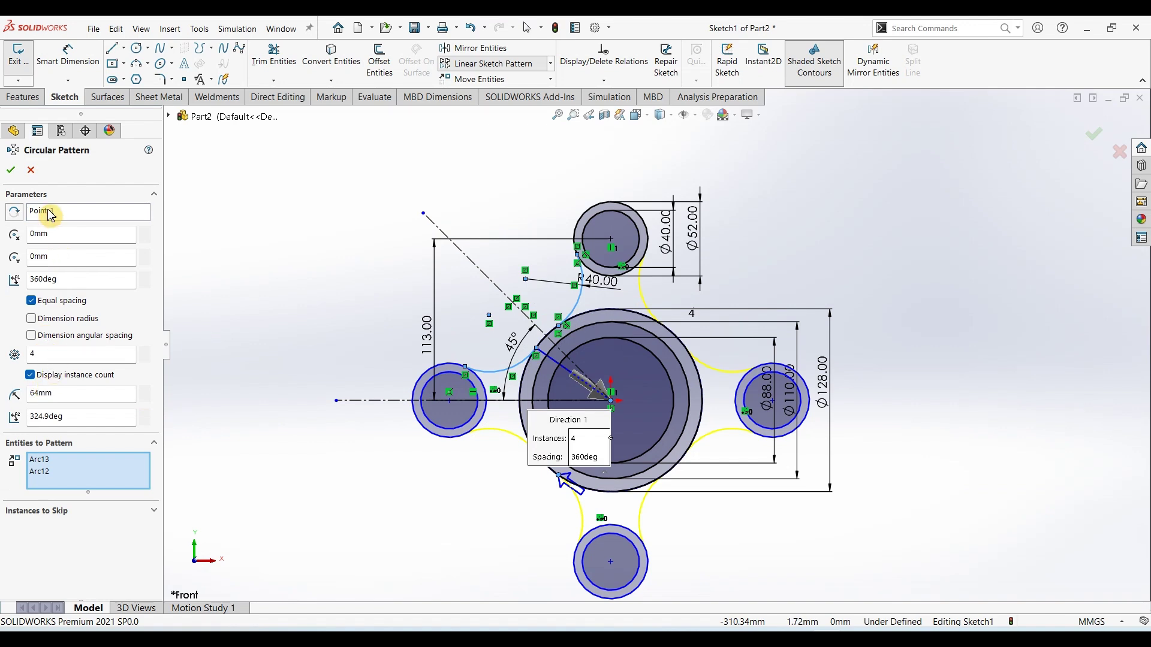
pyautogui.click(10, 170)
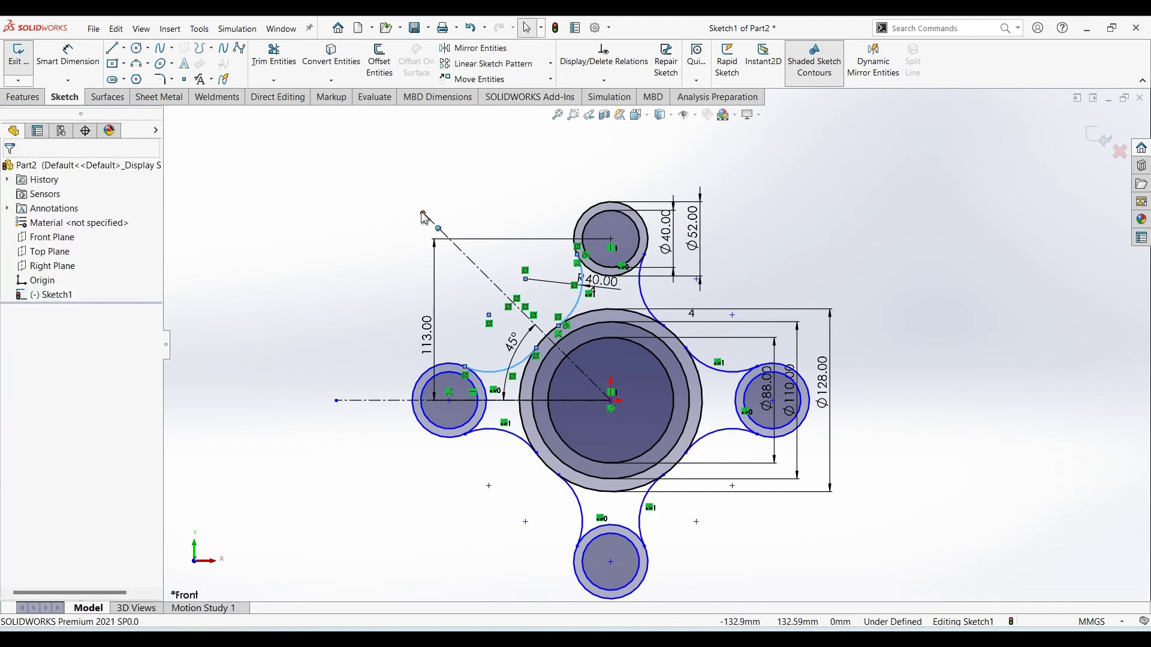
# Trim away the portions of the 128 mm circle that cross the four arms, leaving the arcs between neighbouring arms.
pyautogui.click(274, 55)
pyautogui.scroll(-3, 653, 315)
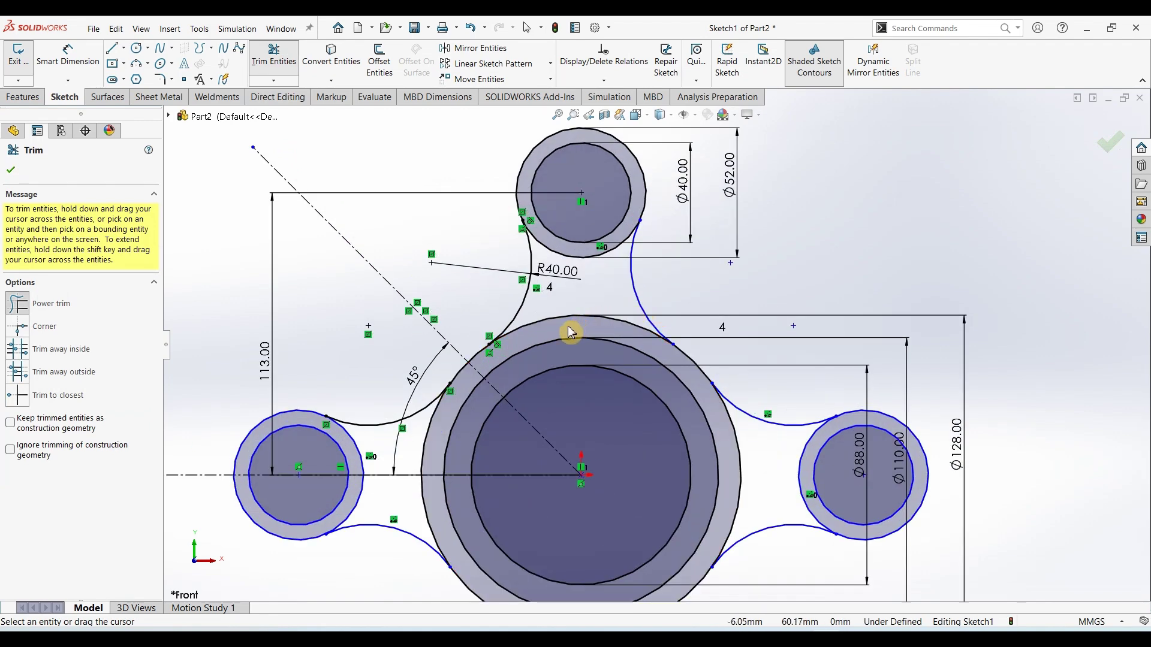
pyautogui.moveTo(570, 330); pyautogui.dragTo(588, 298)
pyautogui.moveTo(448, 440); pyautogui.dragTo(420, 441)
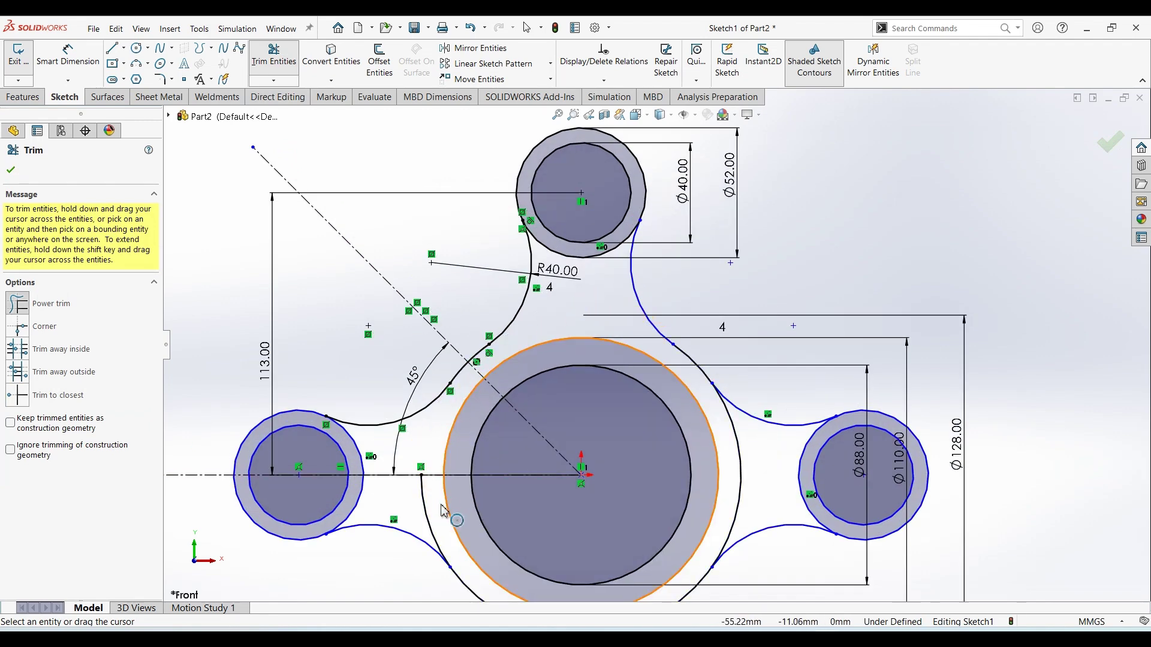
pyautogui.moveTo(430, 515); pyautogui.dragTo(437, 514)
pyautogui.moveTo(746, 469); pyautogui.dragTo(733, 470)
pyautogui.scroll(2, 702, 558)
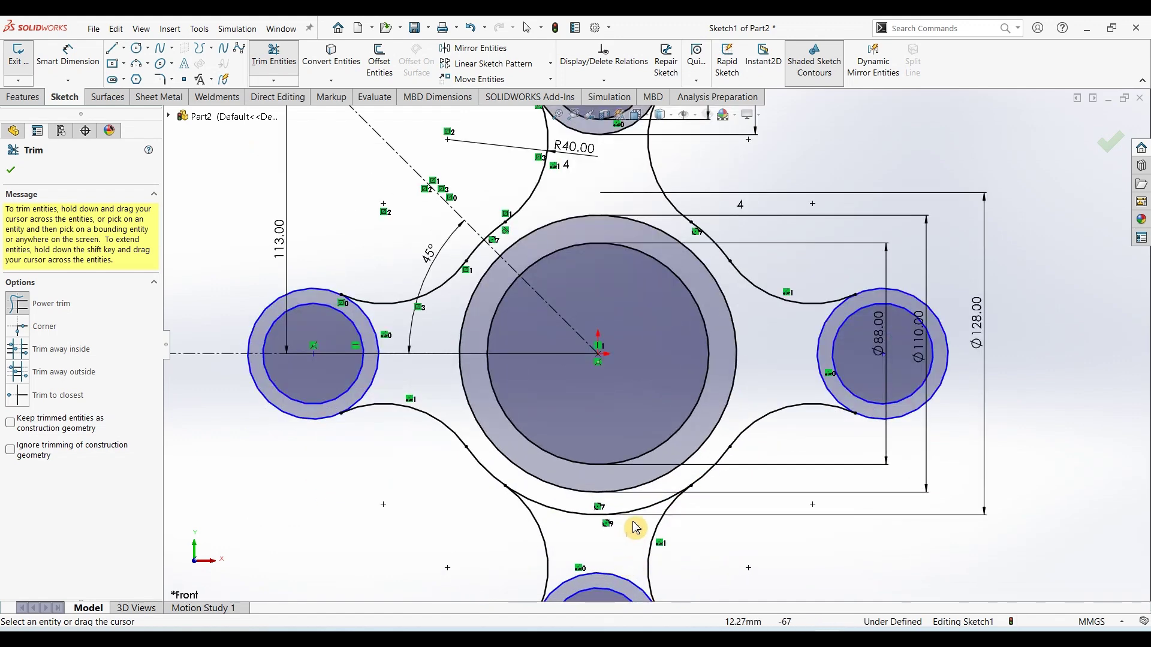
pyautogui.scroll(5, 639, 514)
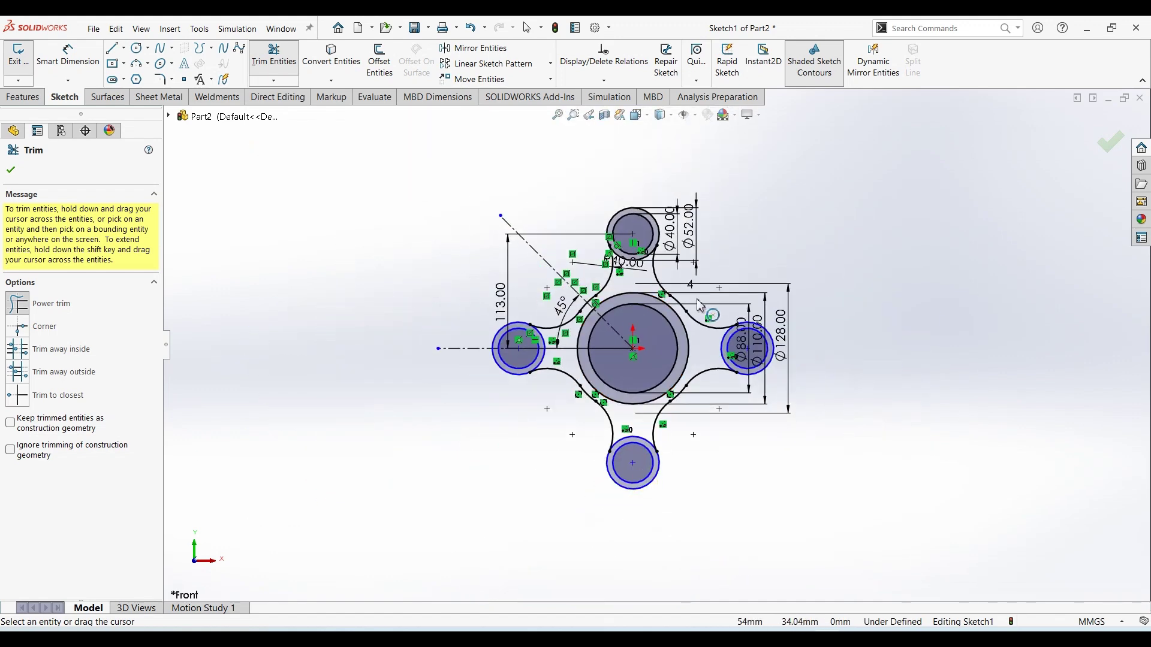
pyautogui.scroll(-2, 755, 238)
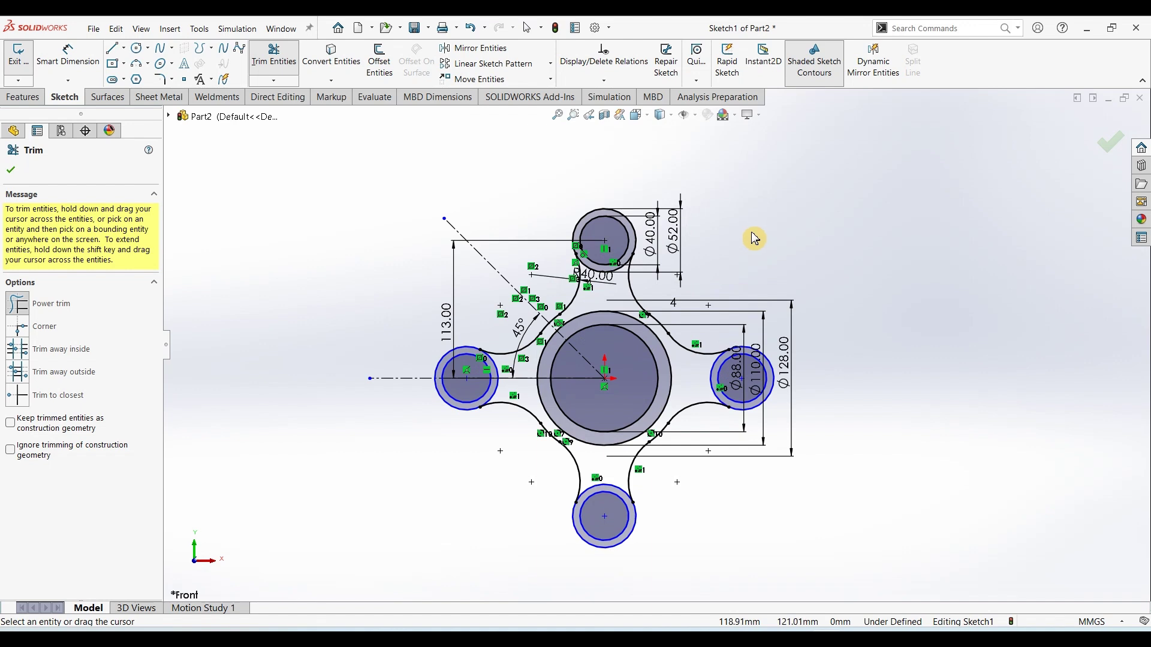
pyautogui.click(12, 170)
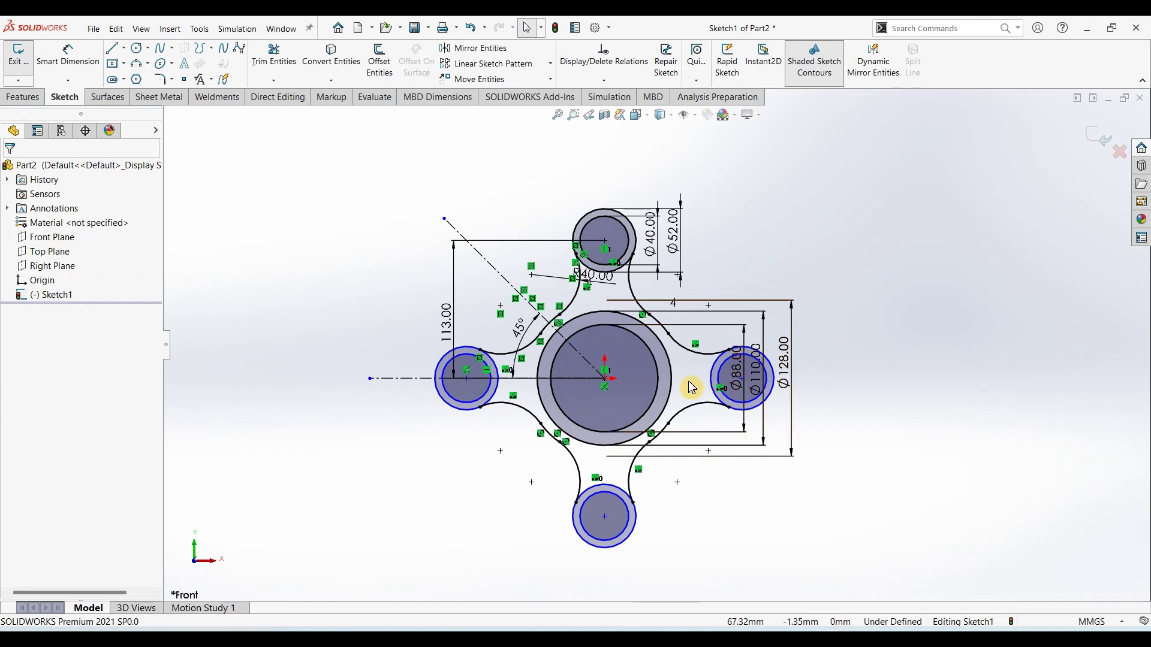
# Extrude the ring between the 88 mm and 110 mm circles 100 mm, checking the tube height in the PDF drawing.
pyautogui.click(24, 97)
pyautogui.click(25, 62)
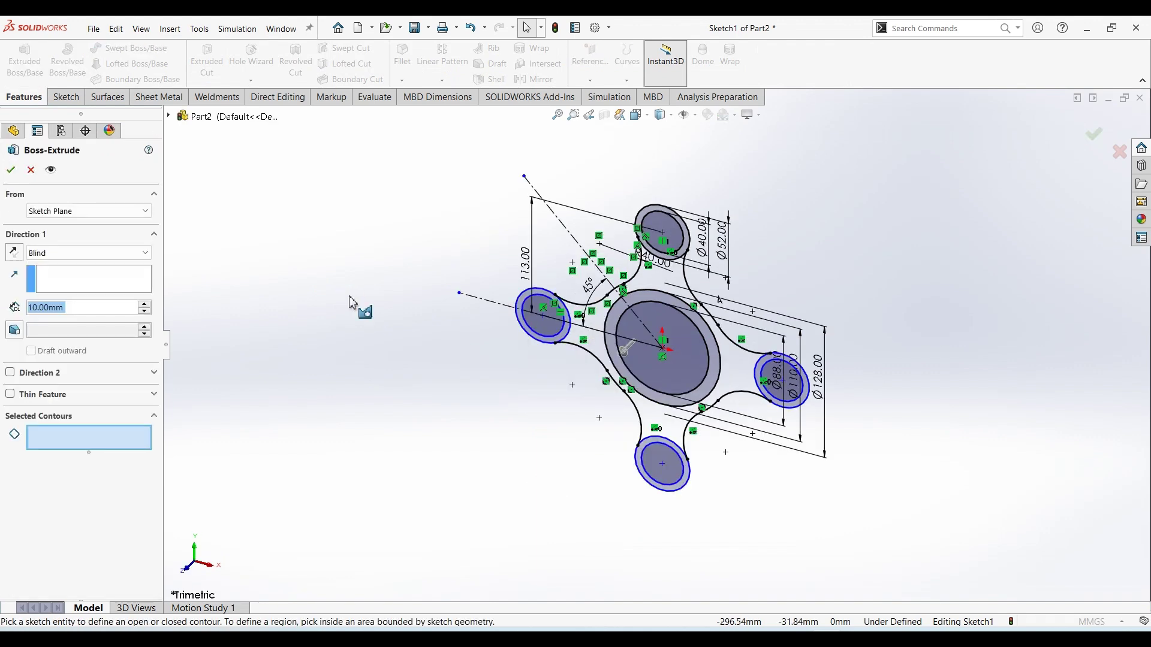
pyautogui.click(670, 303)
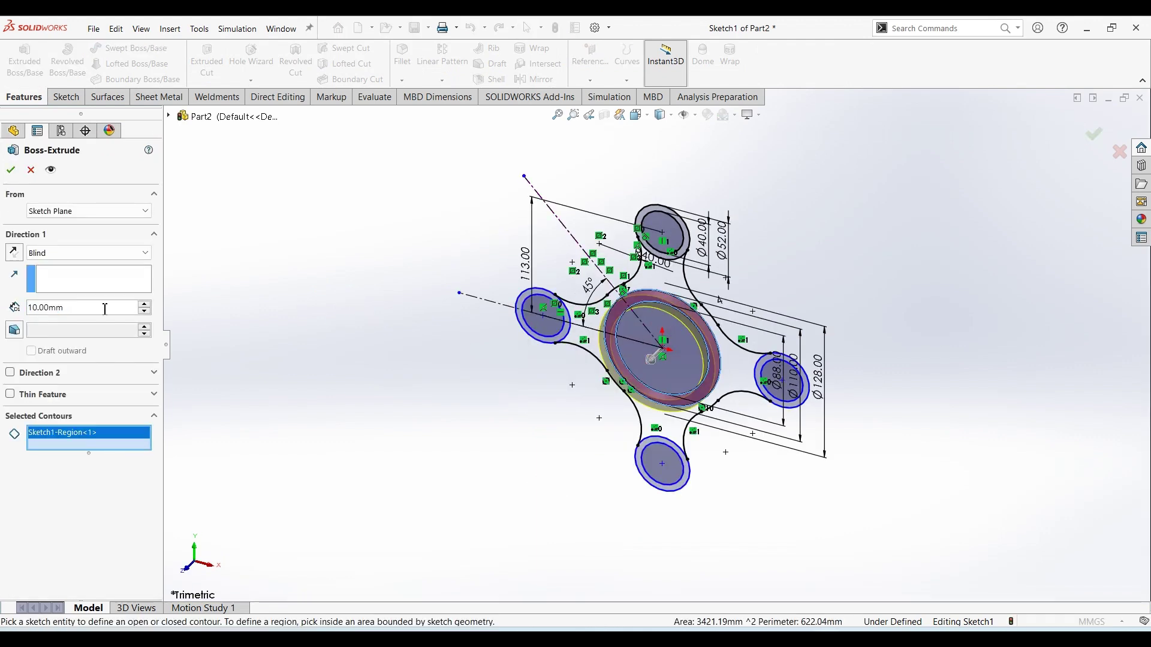
pyautogui.write('100')
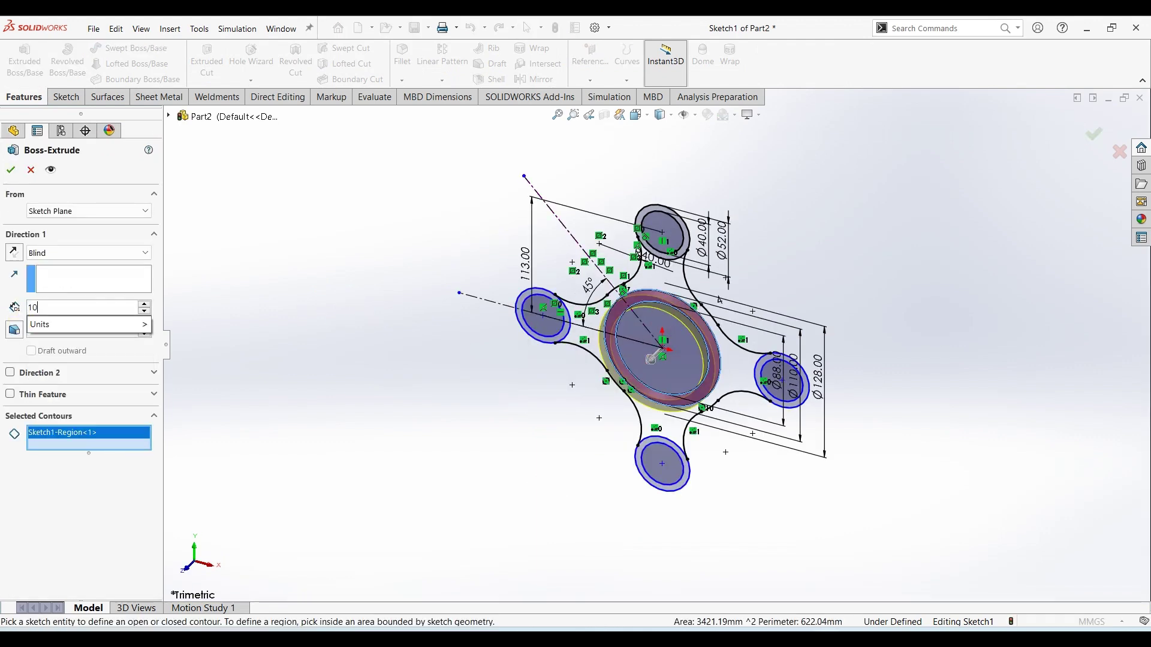
pyautogui.press('Return')
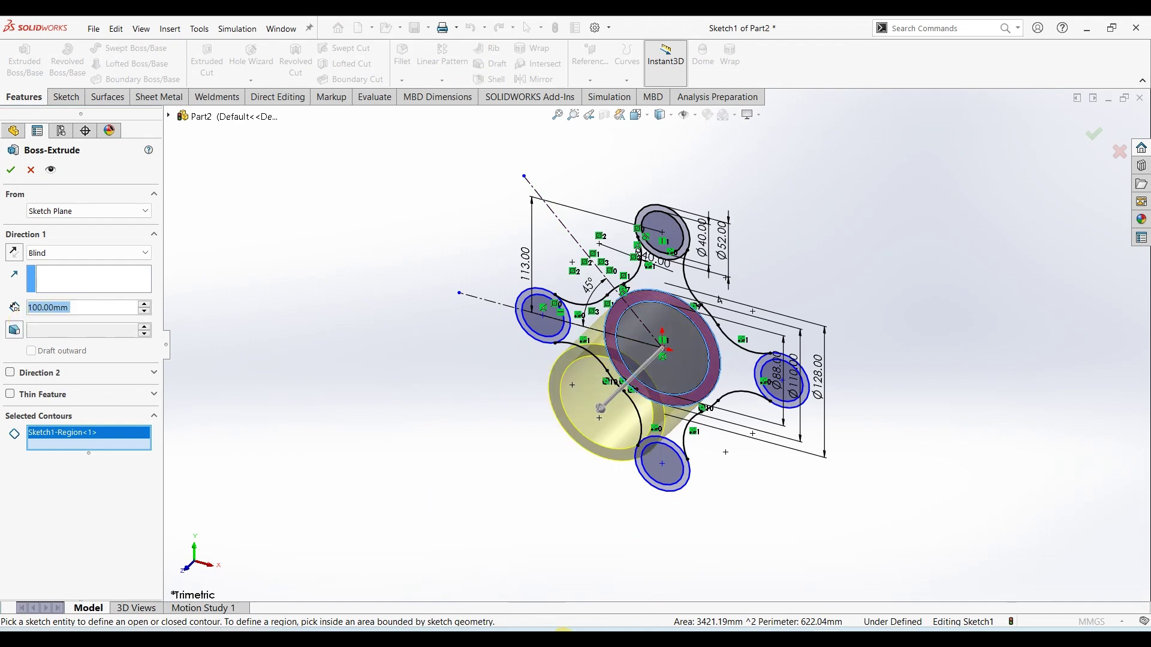
pyautogui.click(562, 636)
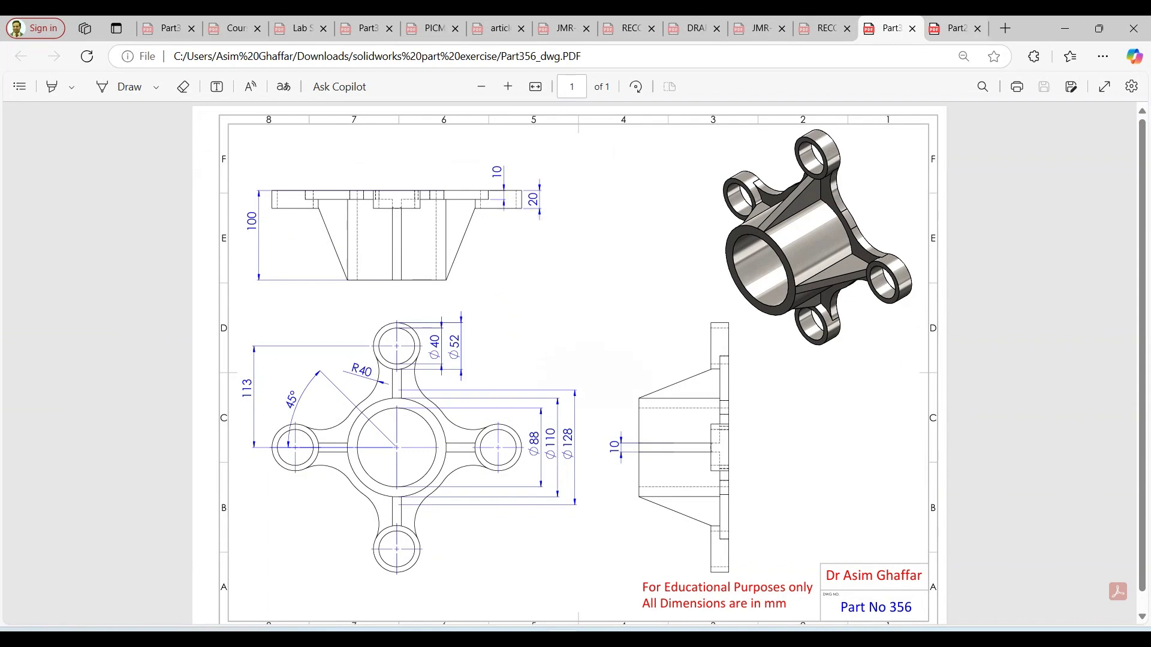
pyautogui.click(1065, 28)
pyautogui.click(12, 171)
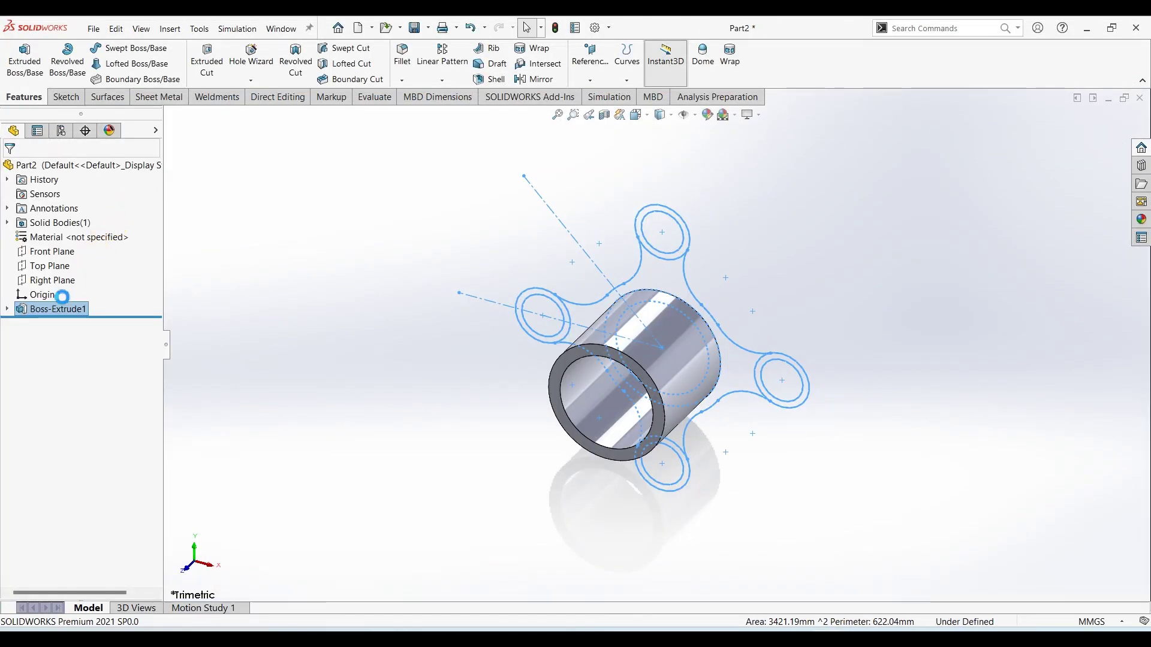
# Reuse the base sketch to extrude the four-armed region around the tube 10 mm, merged with the body.
pyautogui.click(7, 309)
pyautogui.click(60, 323)
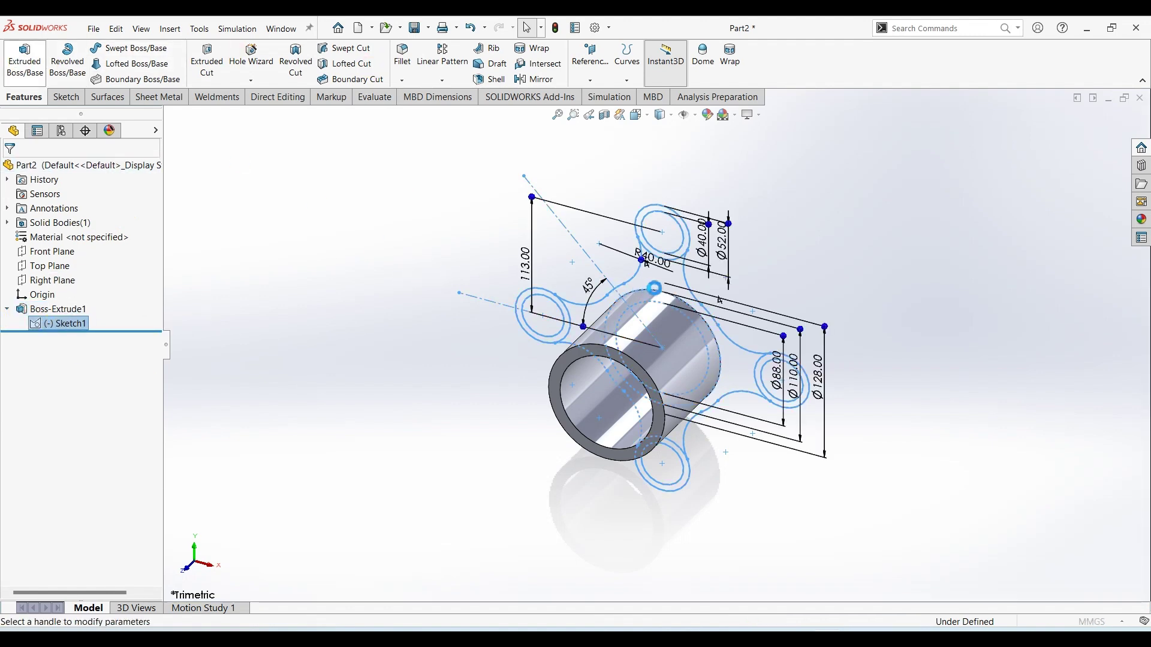
pyautogui.click(660, 283)
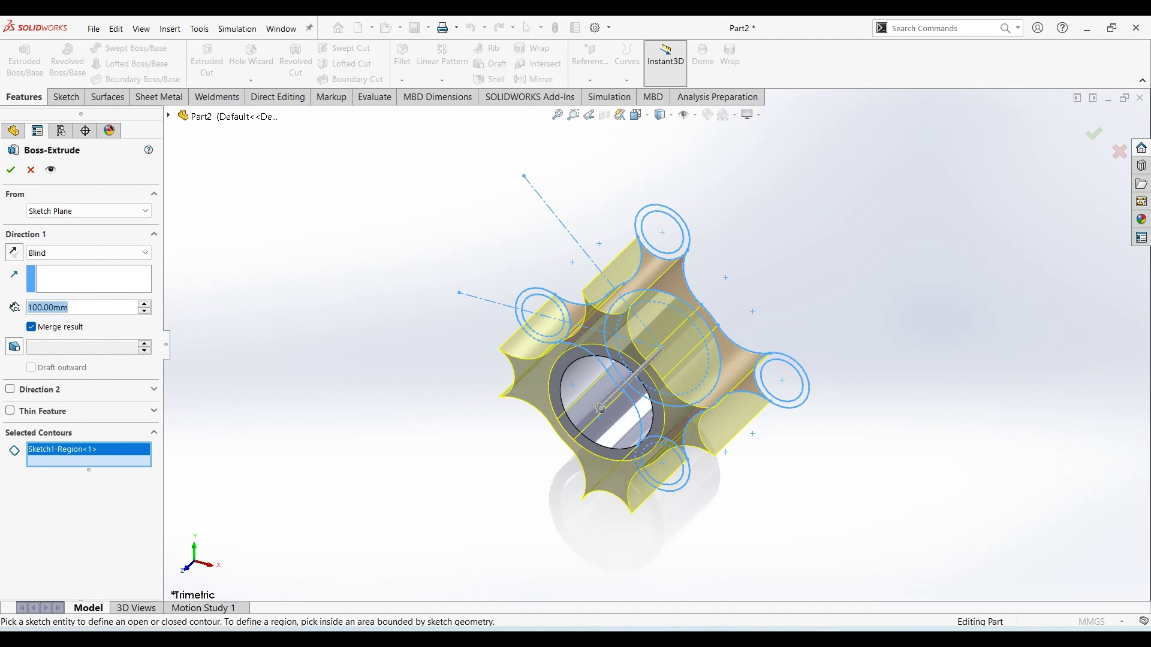
pyautogui.write('10')
pyautogui.press('Return')
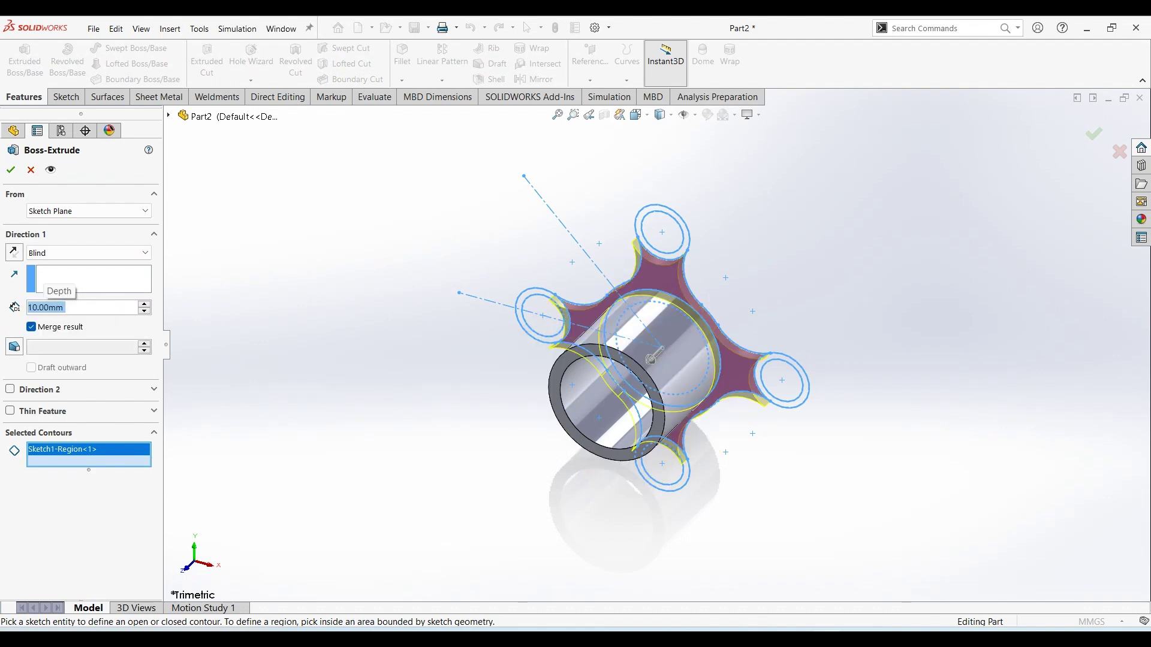
pyautogui.click(11, 172)
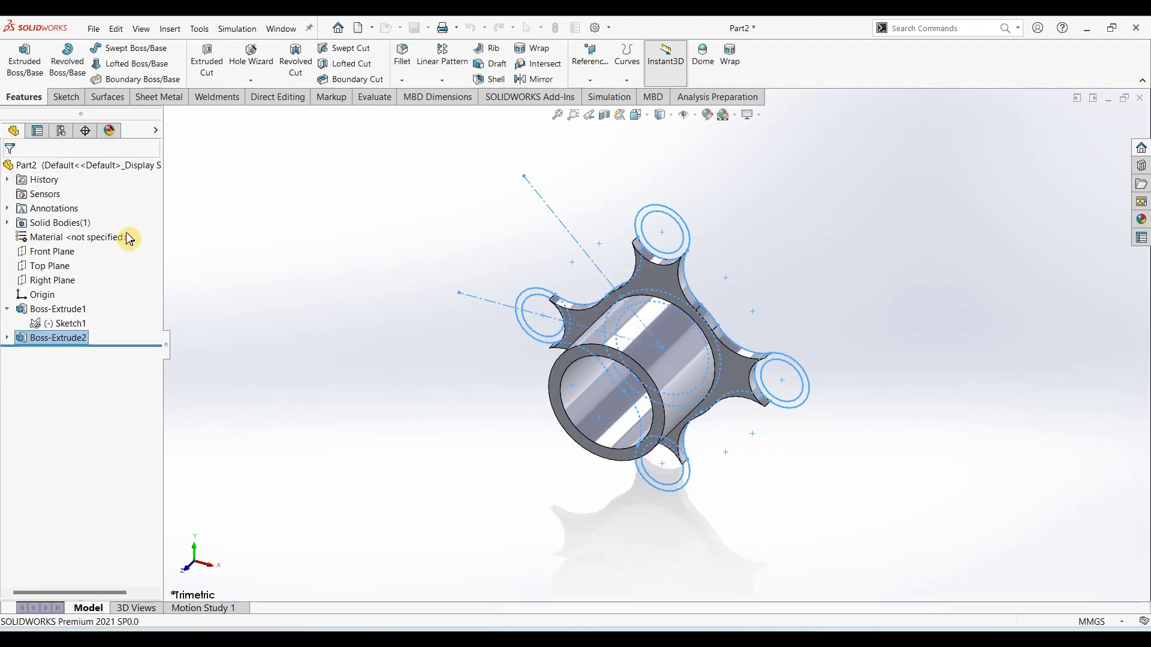
# Reuse the base sketch to extrude the four lug rings between the 40 mm and 52 mm circles 20 mm, merged with the body.
pyautogui.click(14, 71)
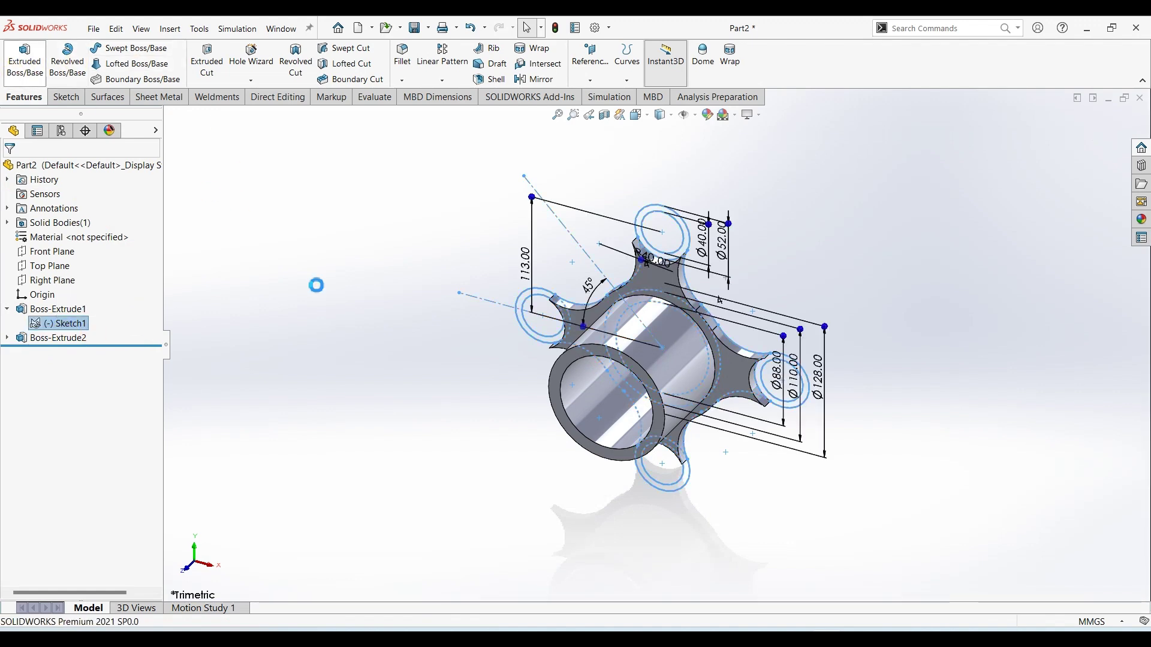
pyautogui.scroll(-3, 691, 248)
pyautogui.click(684, 250)
pyautogui.click(874, 503)
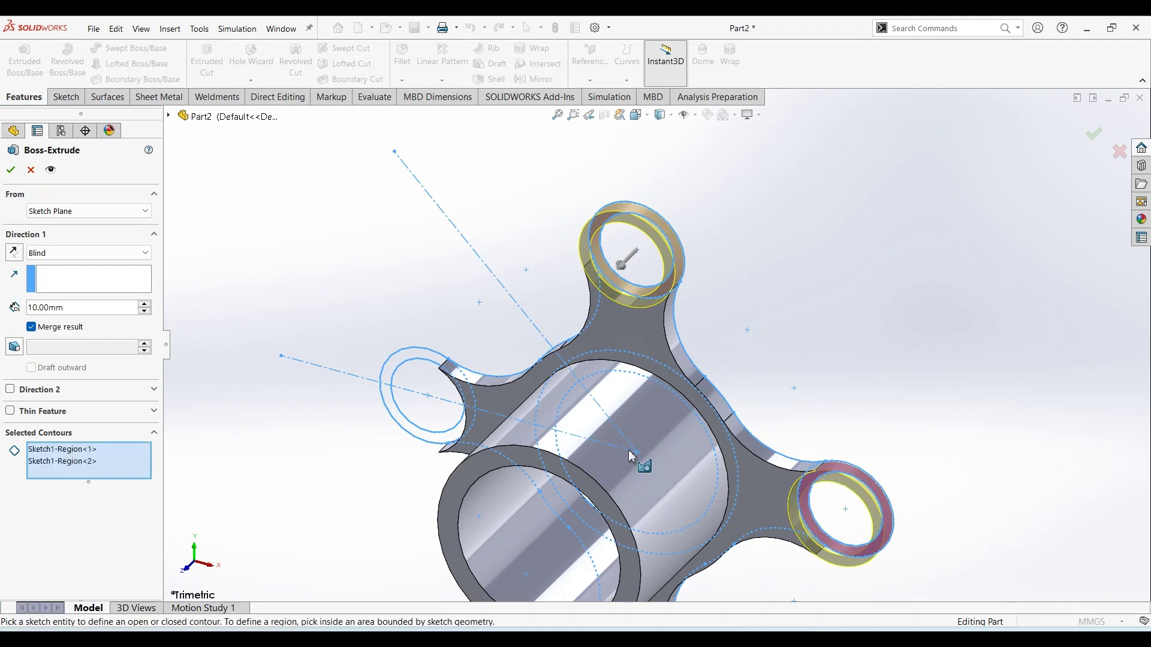
pyautogui.click(409, 362)
pyautogui.scroll(3, 686, 509)
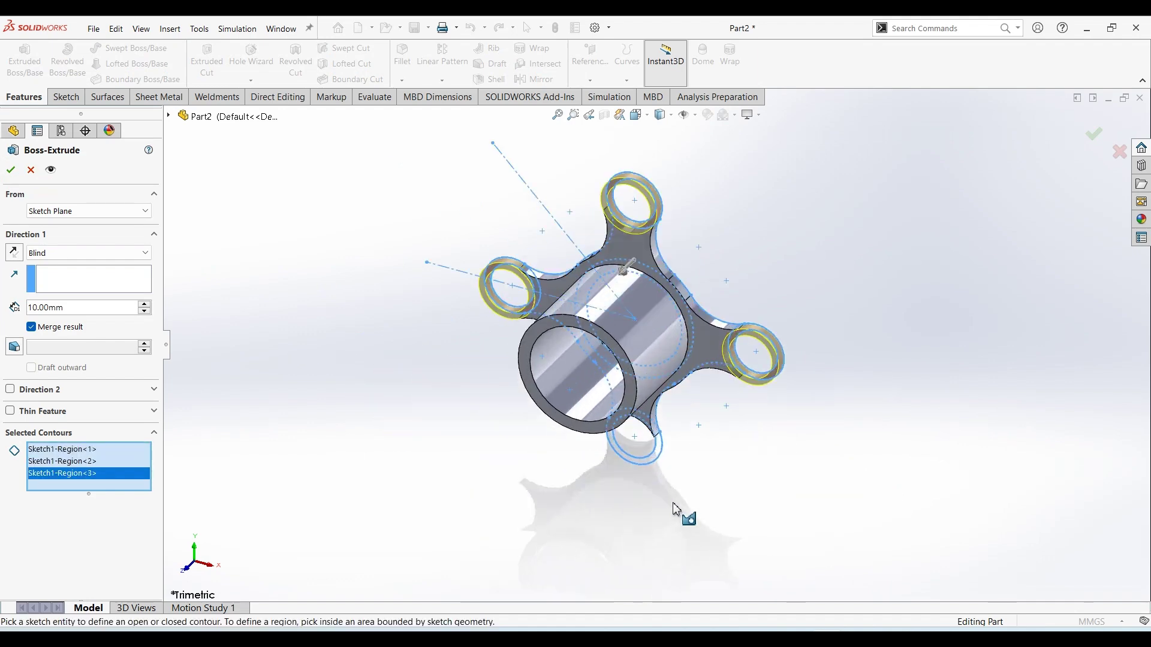
pyautogui.scroll(-6, 685, 513)
pyautogui.click(679, 379)
pyautogui.scroll(5, 689, 390)
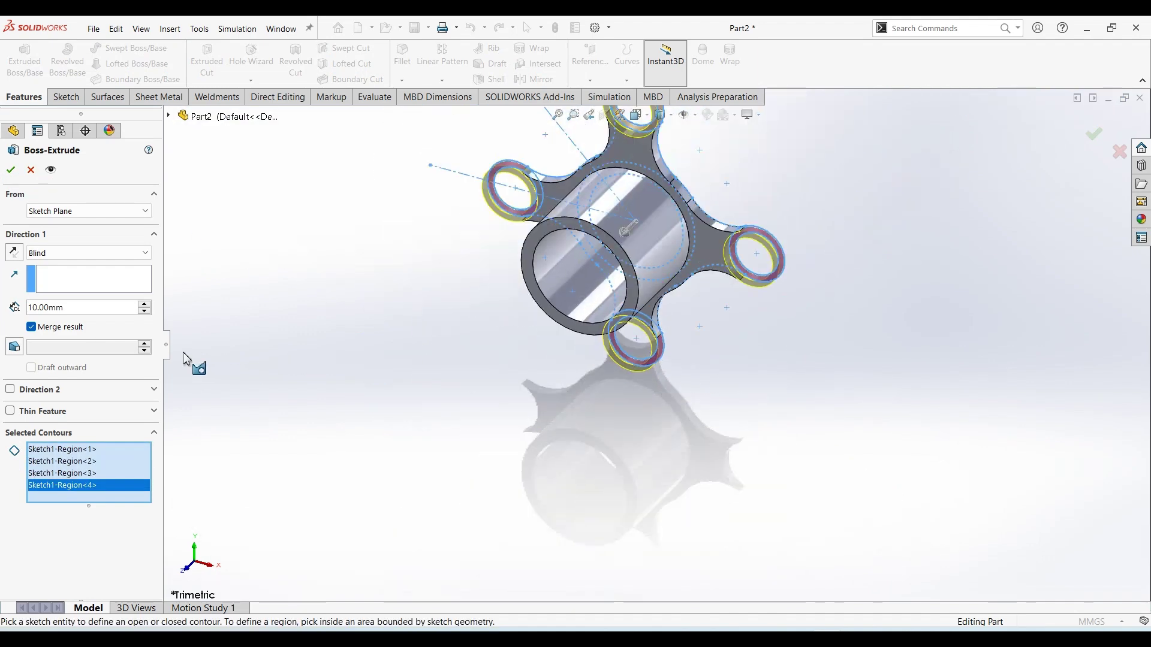
pyautogui.moveTo(99, 309); pyautogui.dragTo(22, 309)
pyautogui.write('20')
pyautogui.press('Return')
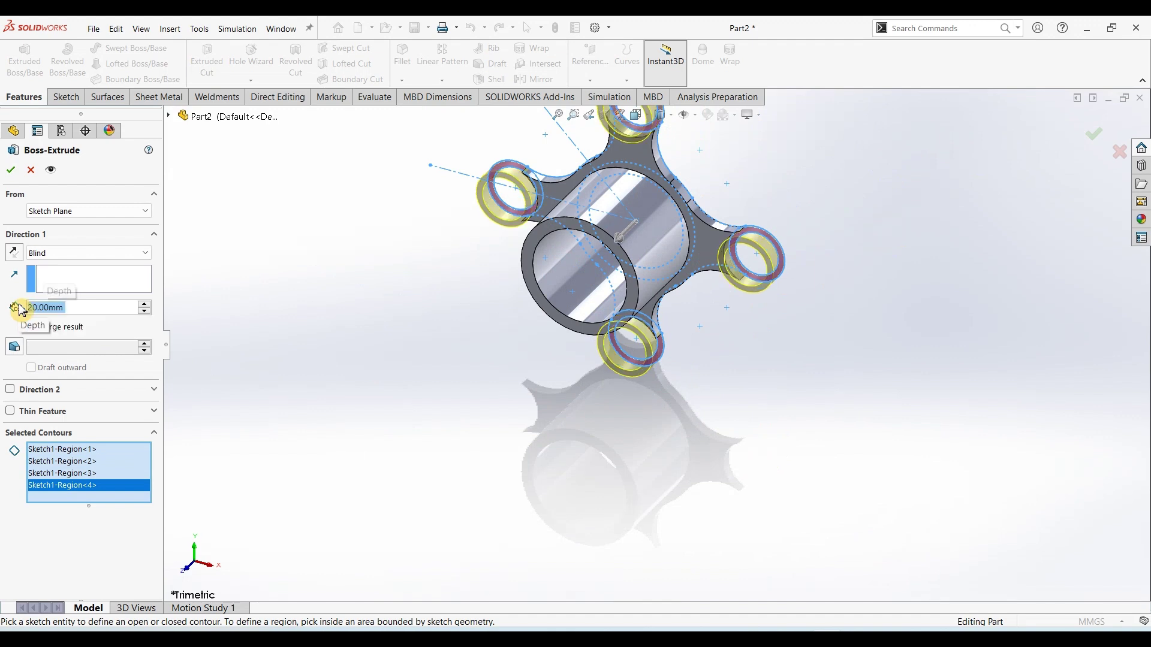
pyautogui.click(11, 170)
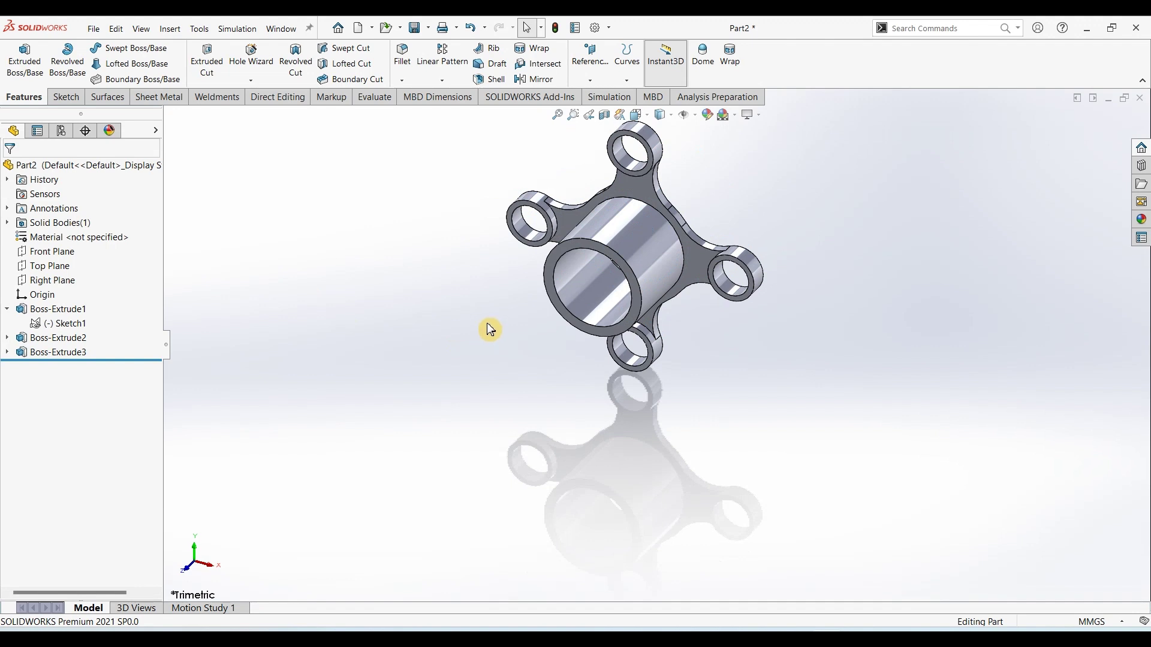
# Check the rib in the PDF drawing and sketch a sloped line on the Top Plane from the tube's free-end outer corner to the adjacent lug's corner.
pyautogui.hotkey('ctrl', '7')
pyautogui.moveTo(510, 374); pyautogui.dragTo(613, 279, button='middle')
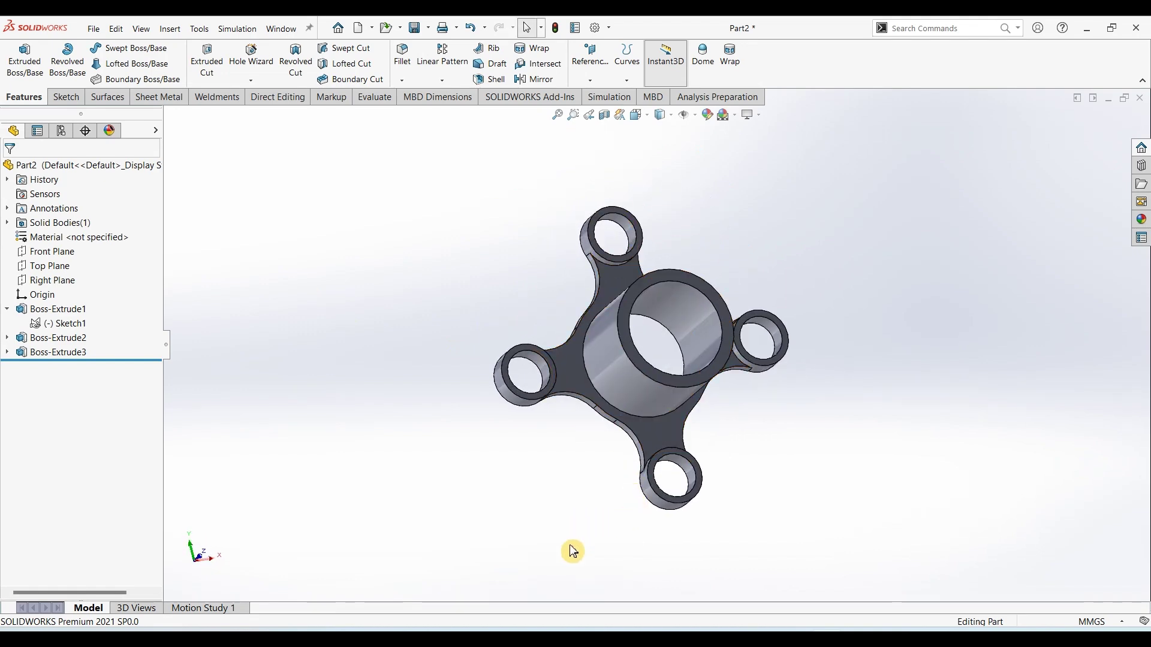
pyautogui.click(568, 622)
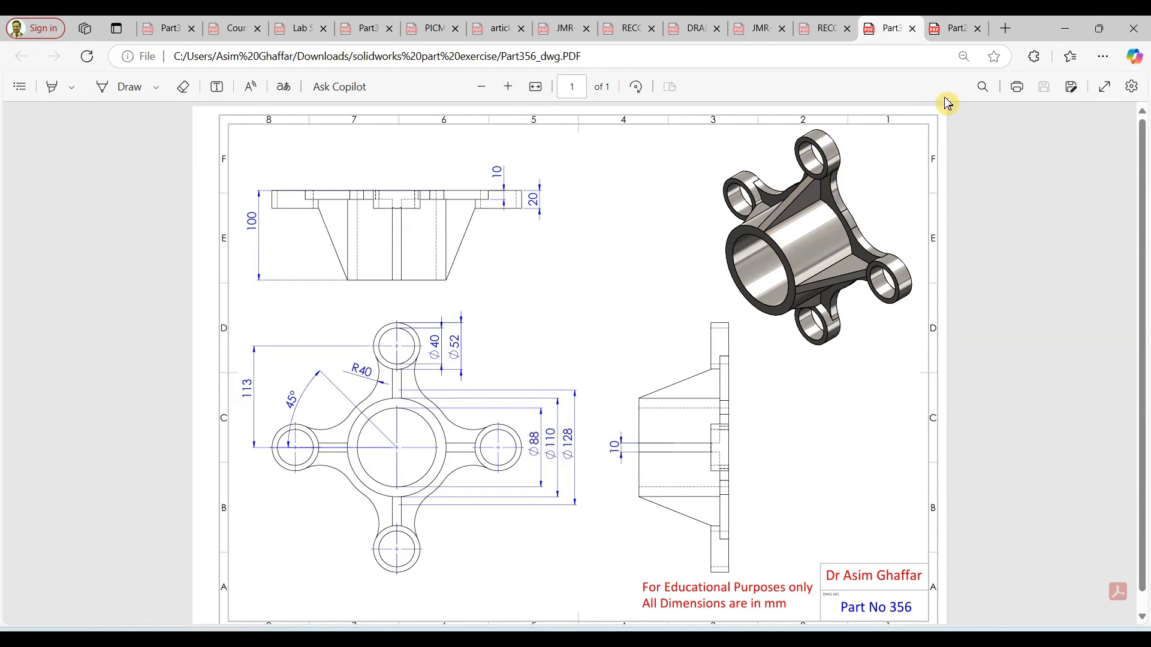
pyautogui.click(1065, 28)
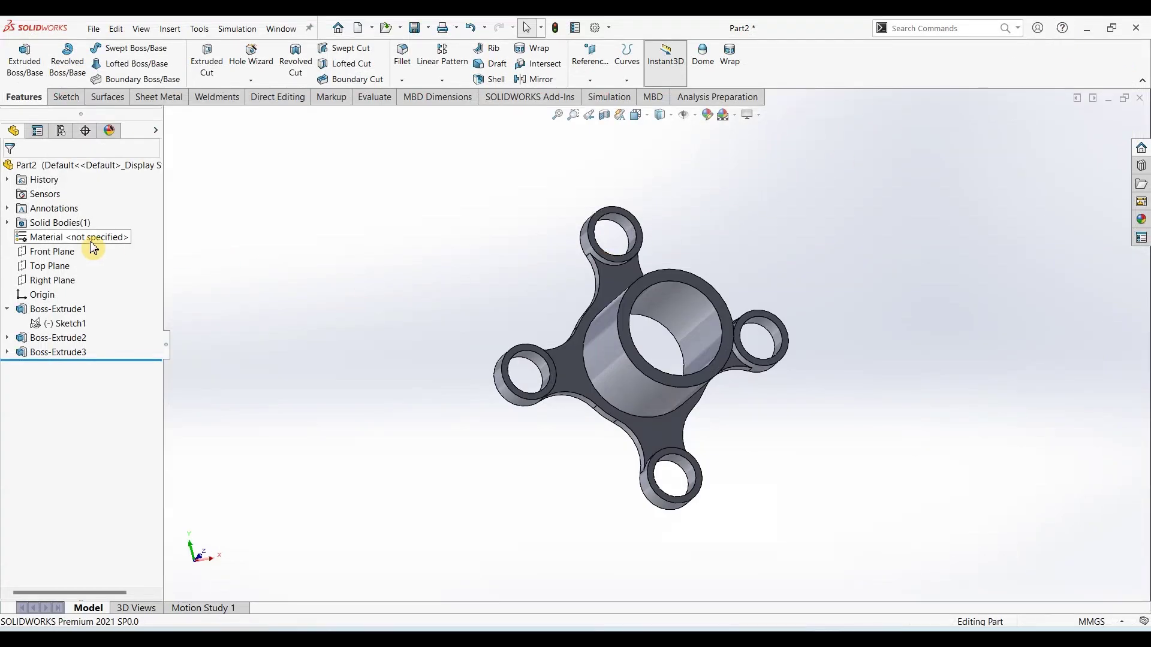
pyautogui.click(53, 266)
pyautogui.moveTo(175, 247); pyautogui.dragTo(154, 219, button='middle')
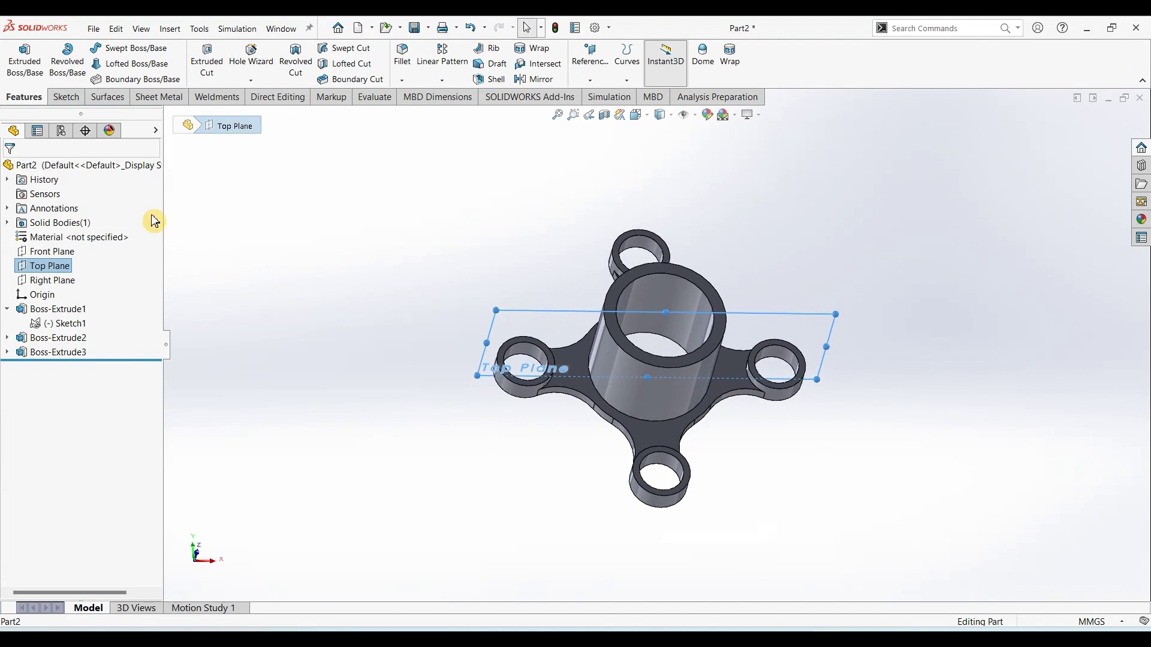
pyautogui.click(17, 65)
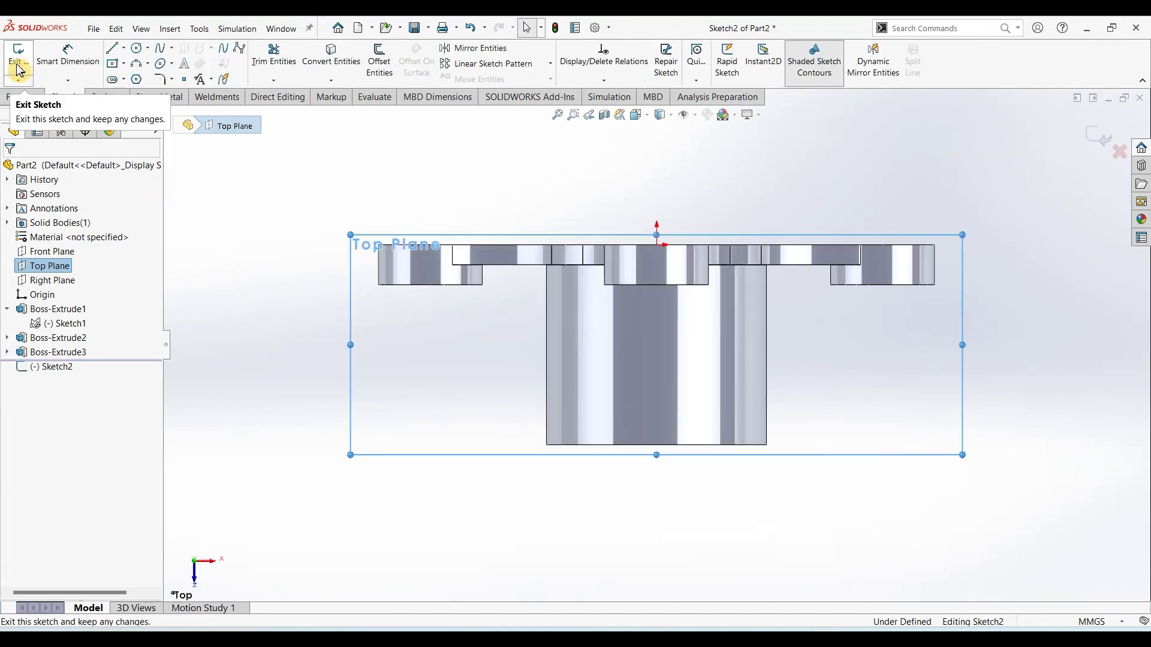
pyautogui.click(115, 53)
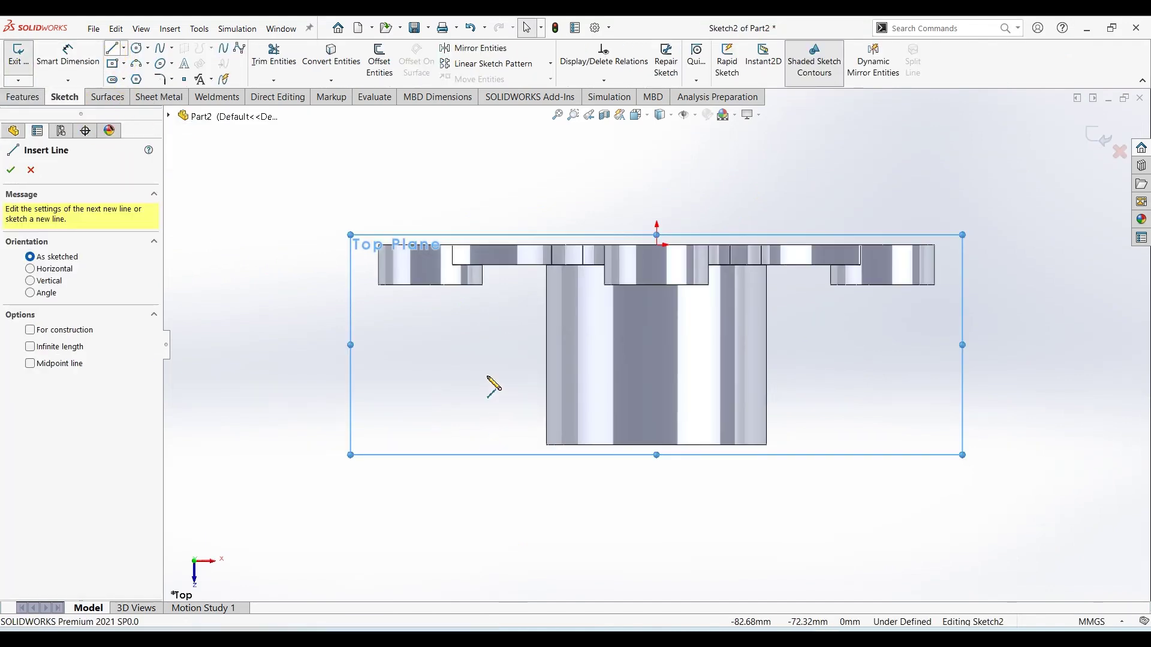
pyautogui.click(546, 445)
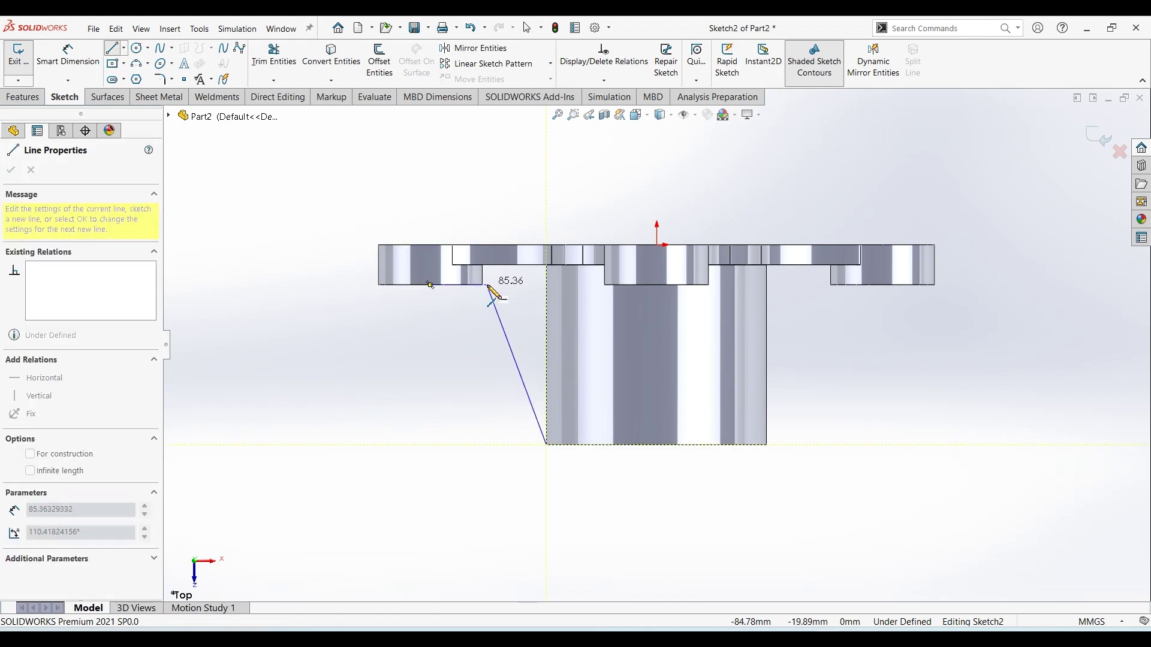
pyautogui.click(482, 285)
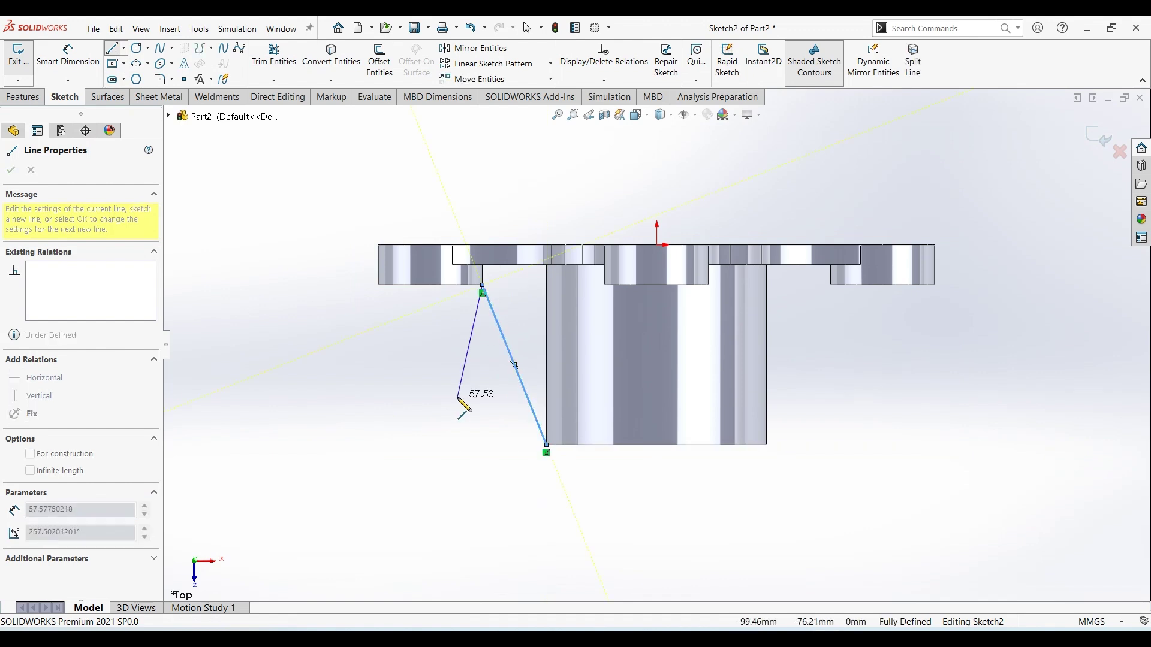
pyautogui.press('Escape')
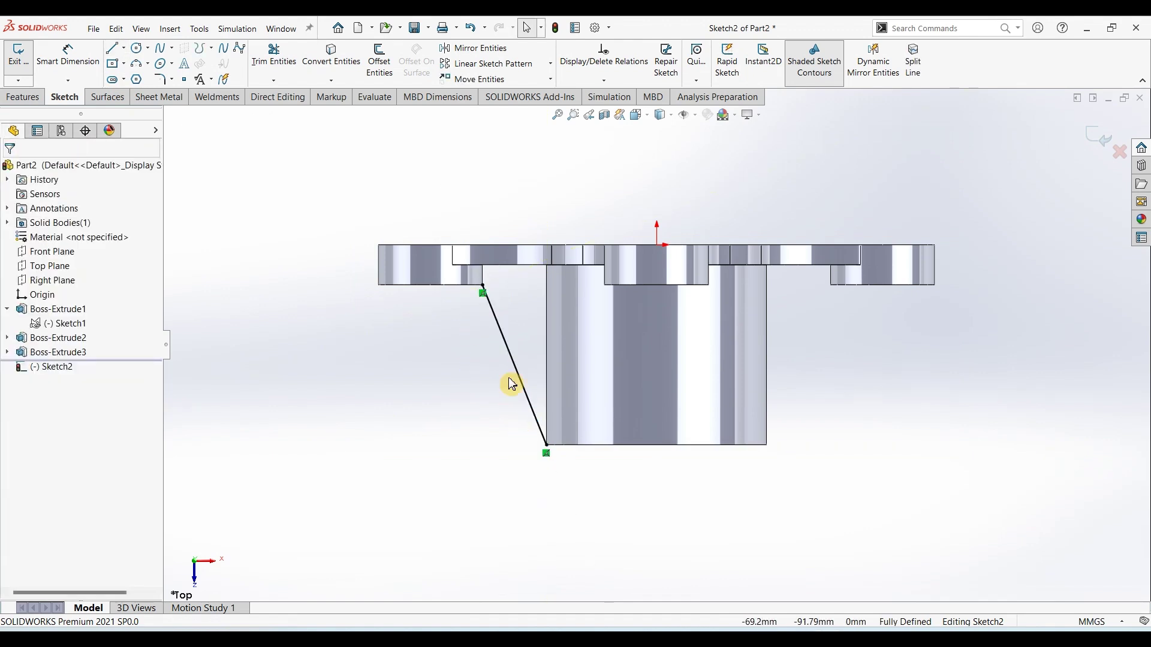
# Try to create a 10 mm rib from the single sloped line, checking the rib thickness in the PDF drawing.
pyautogui.click(27, 98)
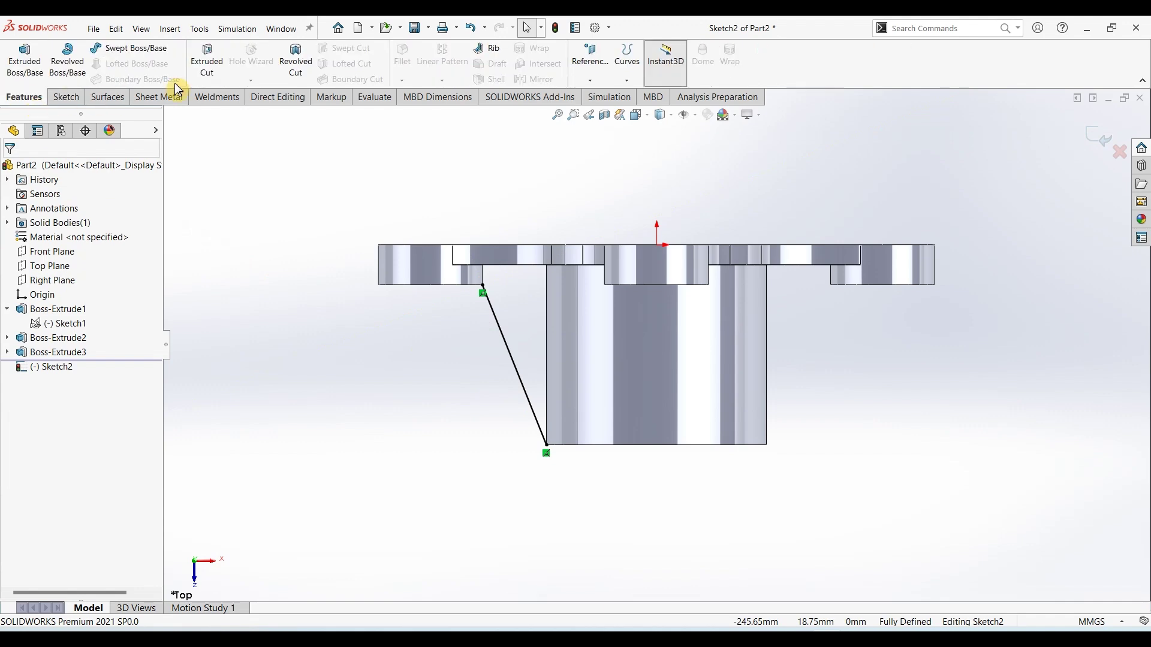
pyautogui.click(477, 54)
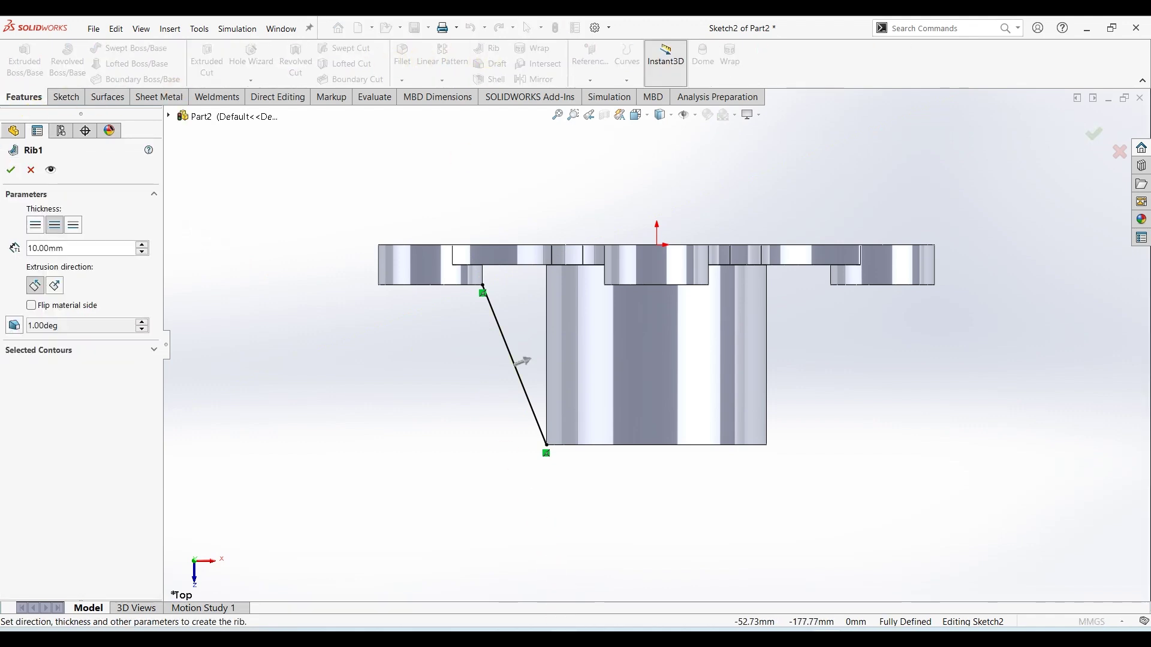
pyautogui.hotkey('alt', 'Tab')
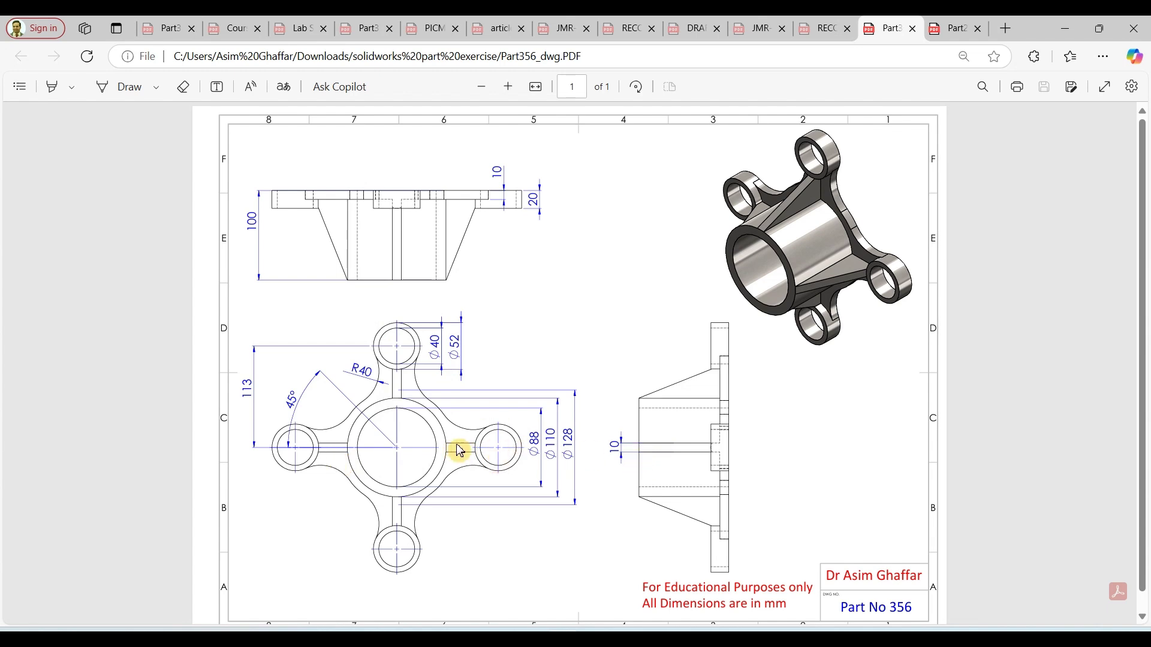
pyautogui.click(1065, 28)
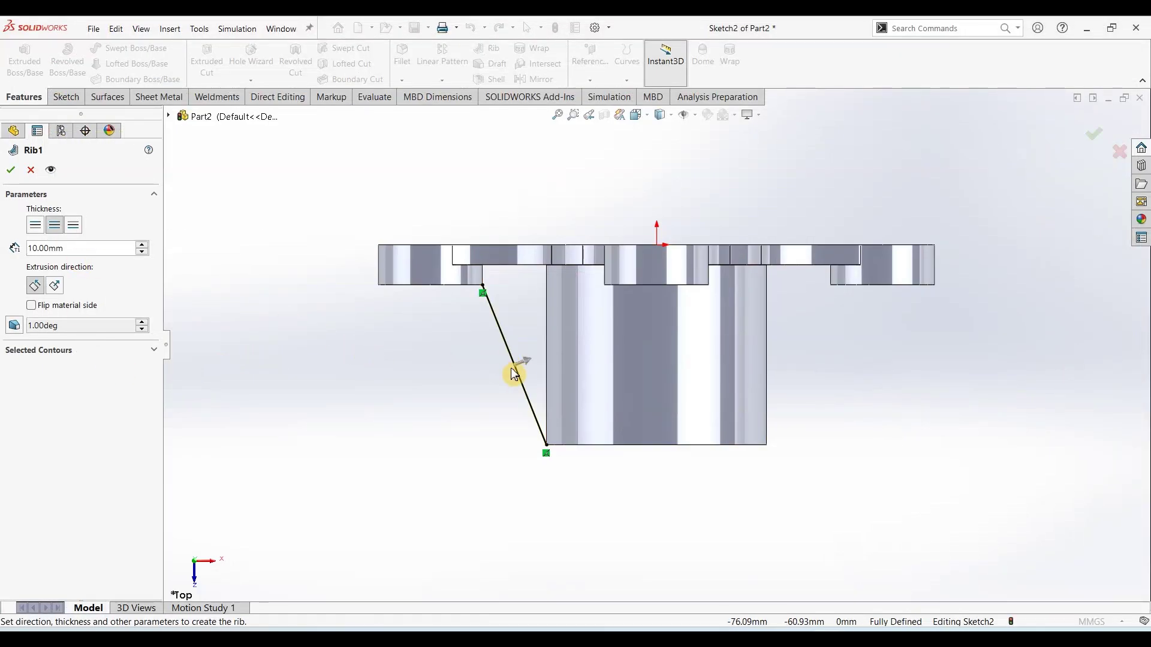
pyautogui.moveTo(472, 397); pyautogui.dragTo(488, 393, button='middle')
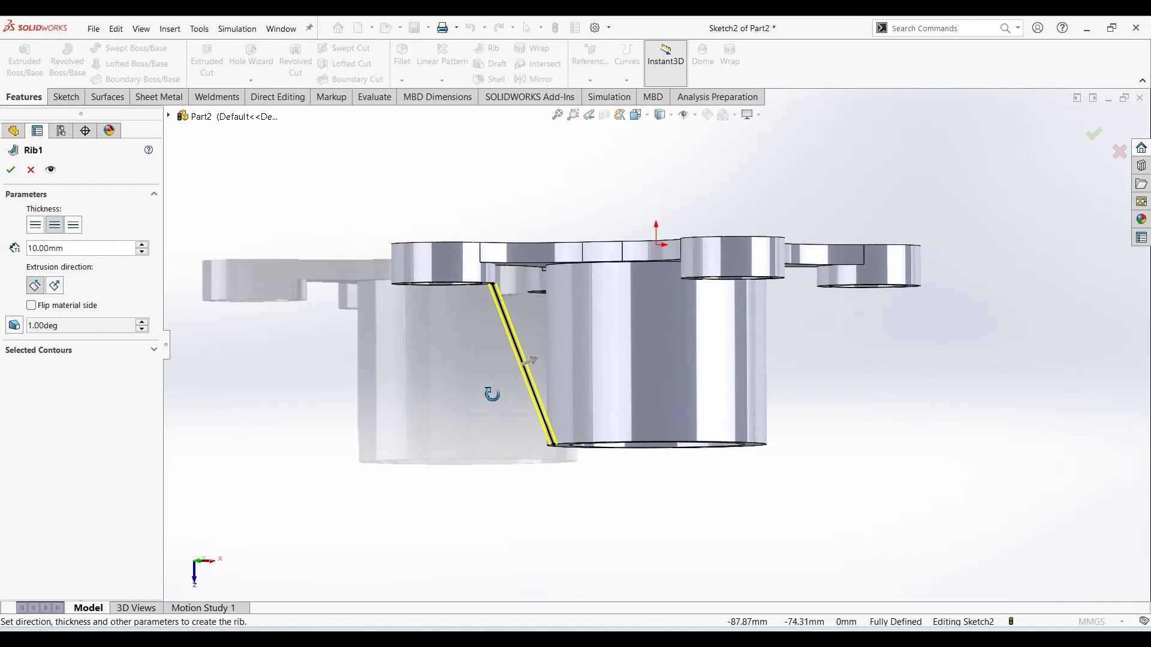
pyautogui.click(12, 172)
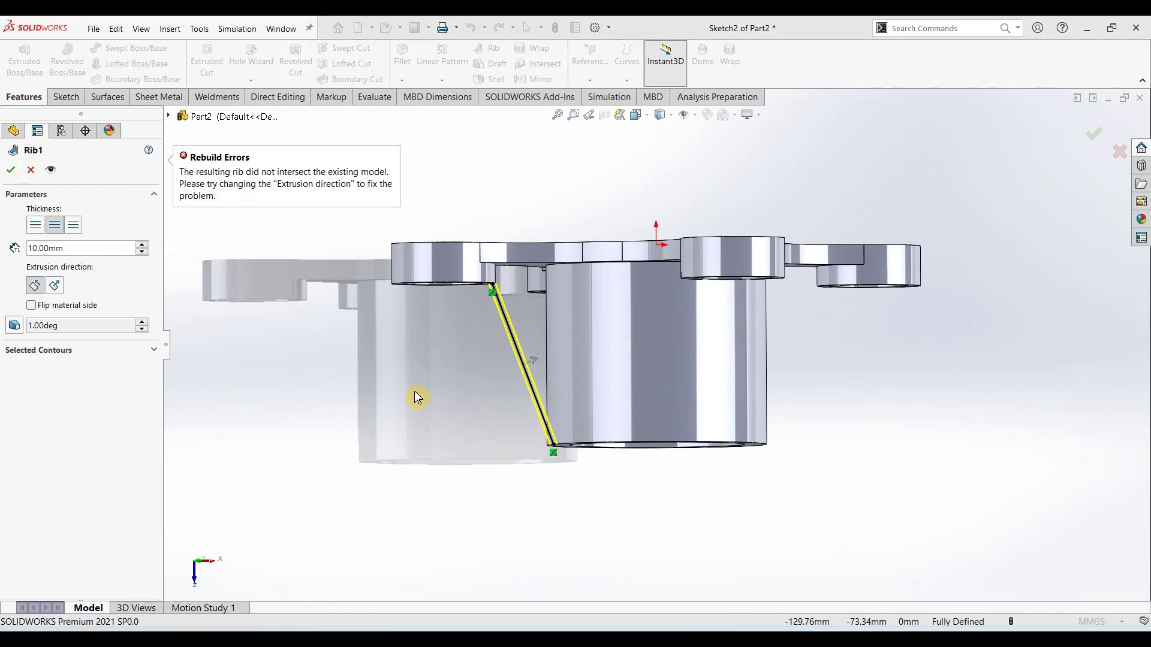
pyautogui.scroll(-2, 428, 338)
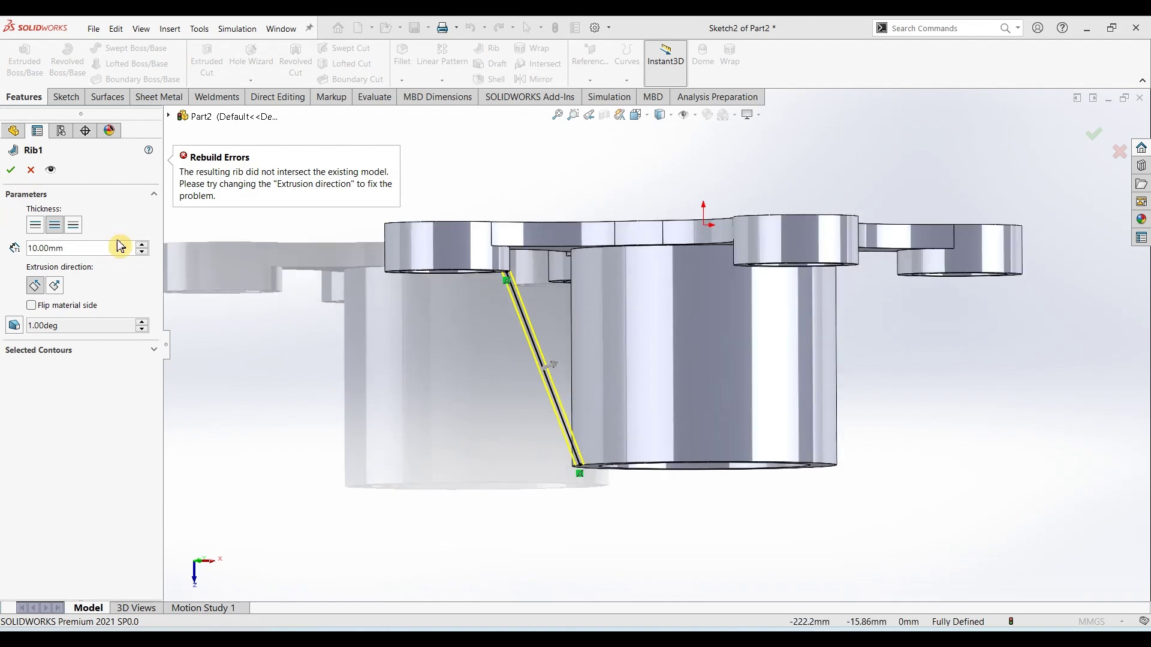
pyautogui.click(31, 170)
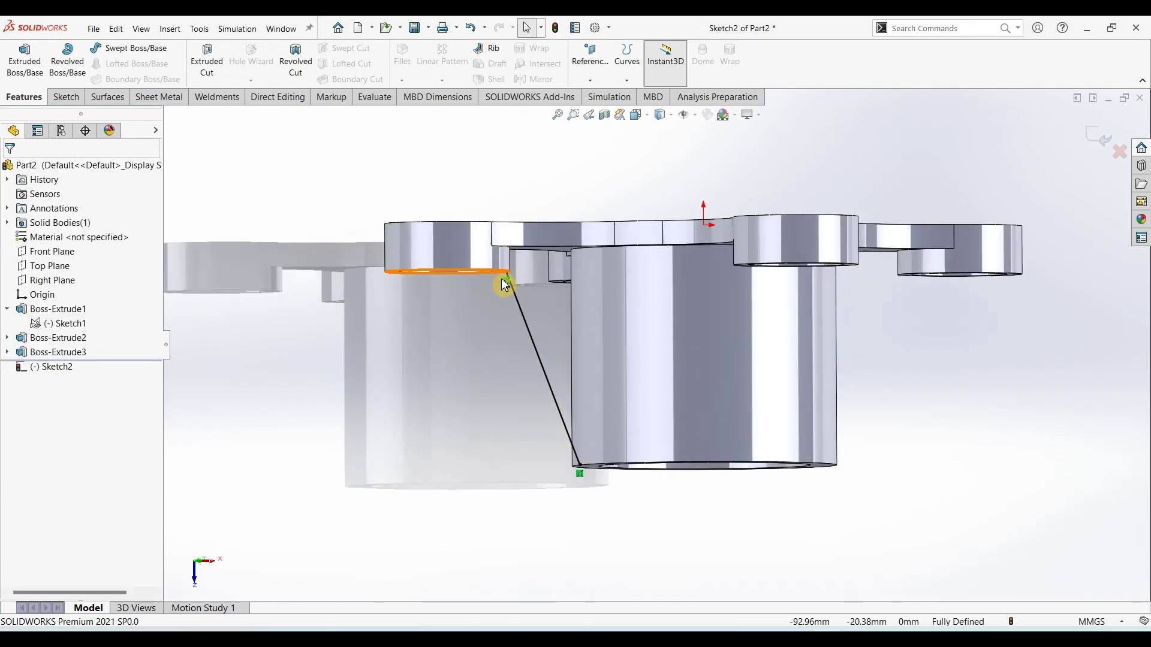
# Extend the rib sketch with short horizontal lines from both ends of the sloped line, about 4 mm into the lug and into the tube wall.
pyautogui.scroll(-2, 504, 275)
pyautogui.moveTo(514, 339); pyautogui.dragTo(494, 264, button='middle')
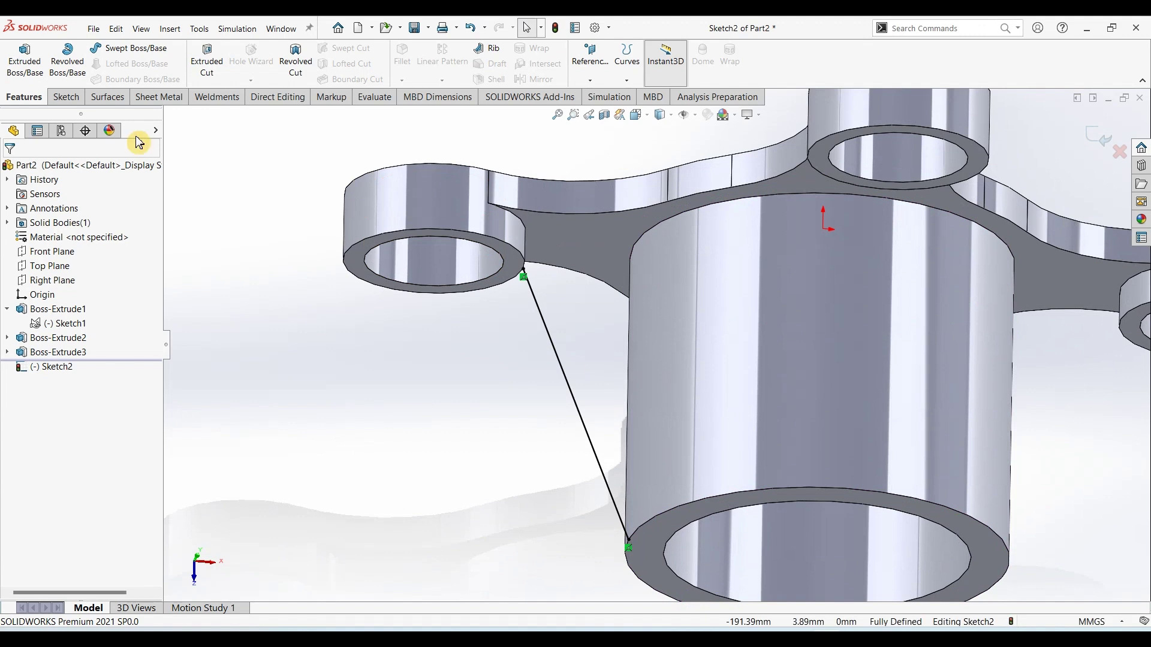
pyautogui.click(67, 98)
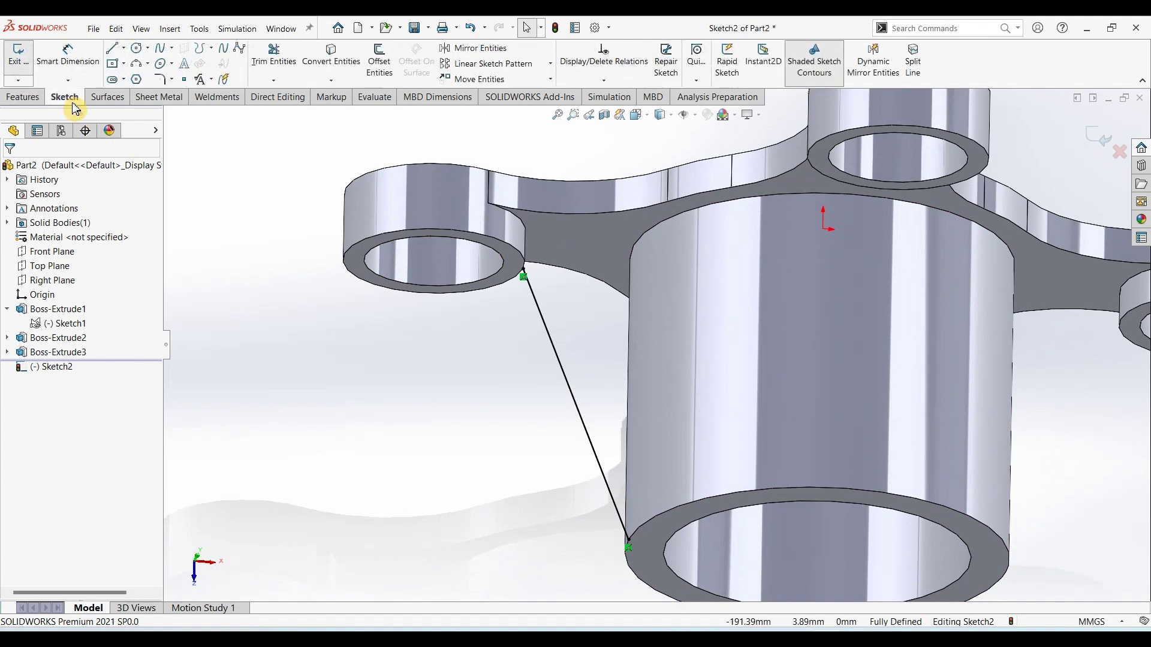
pyautogui.click(111, 48)
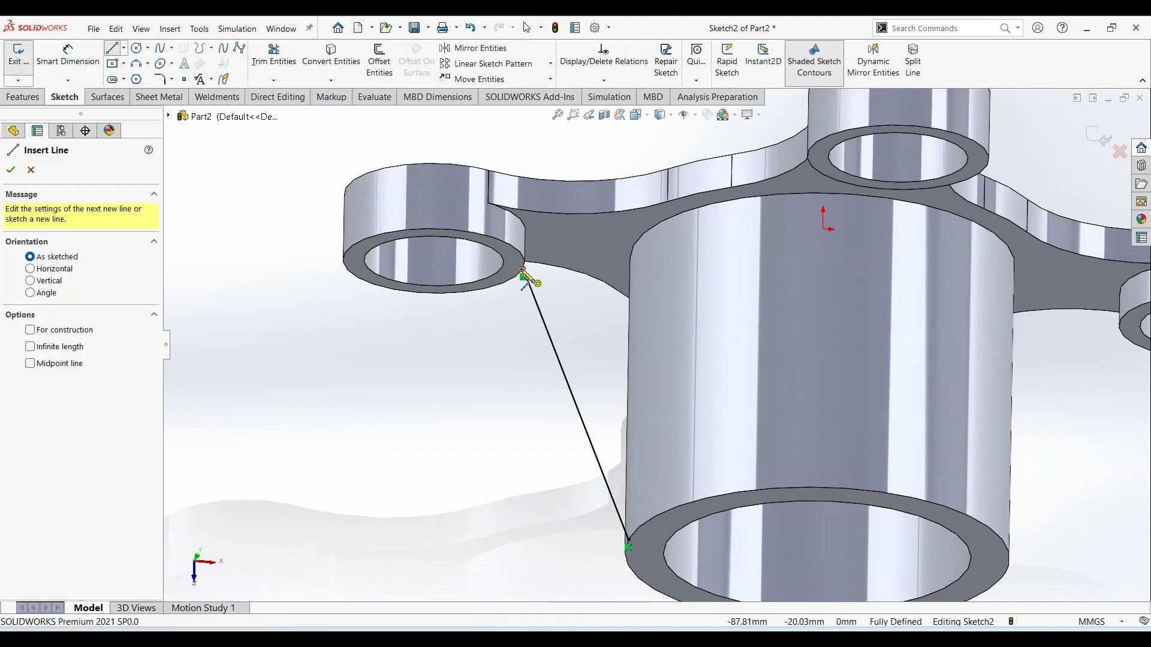
pyautogui.click(522, 274)
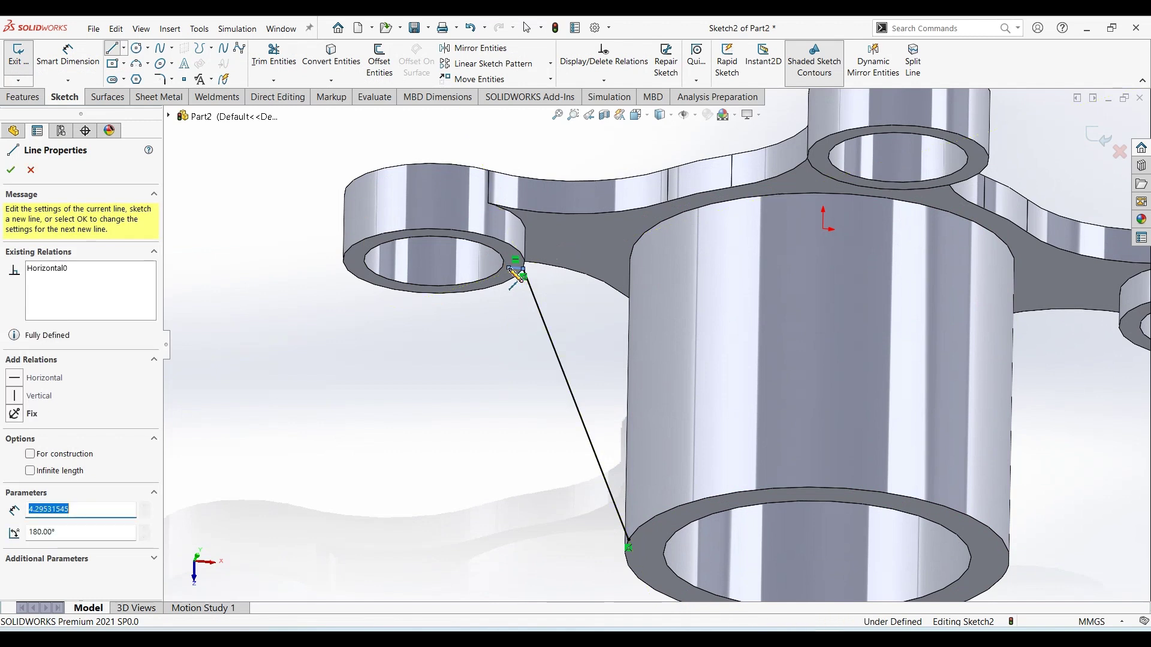
pyautogui.press('Escape')
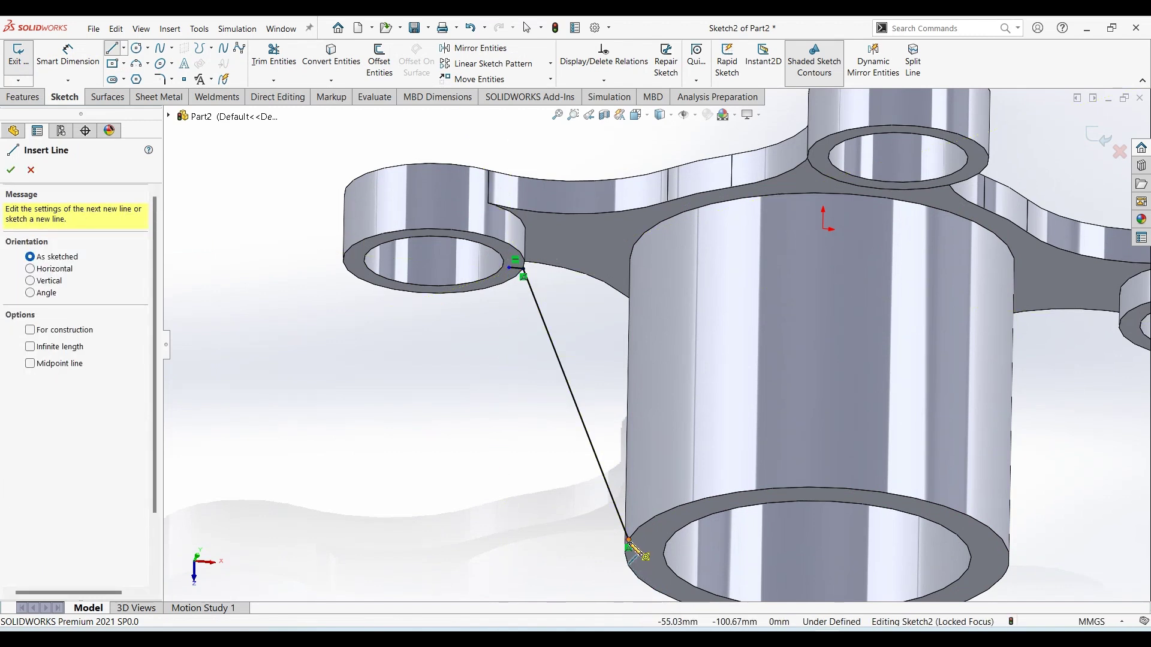
pyautogui.click(628, 541)
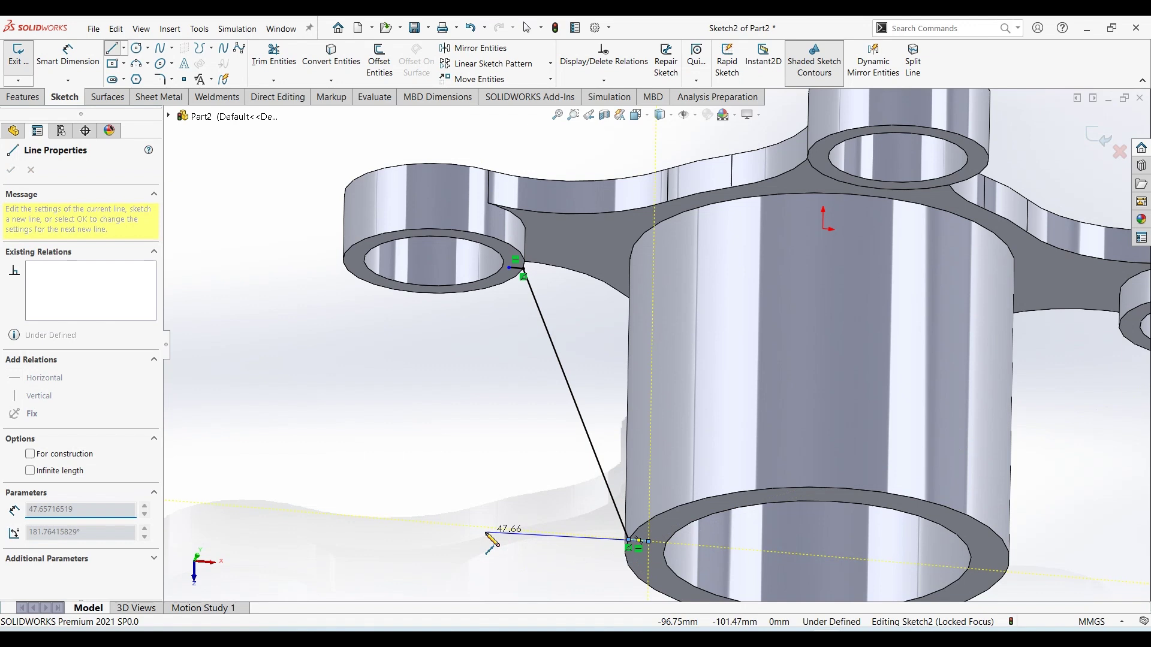
pyautogui.press('Escape')
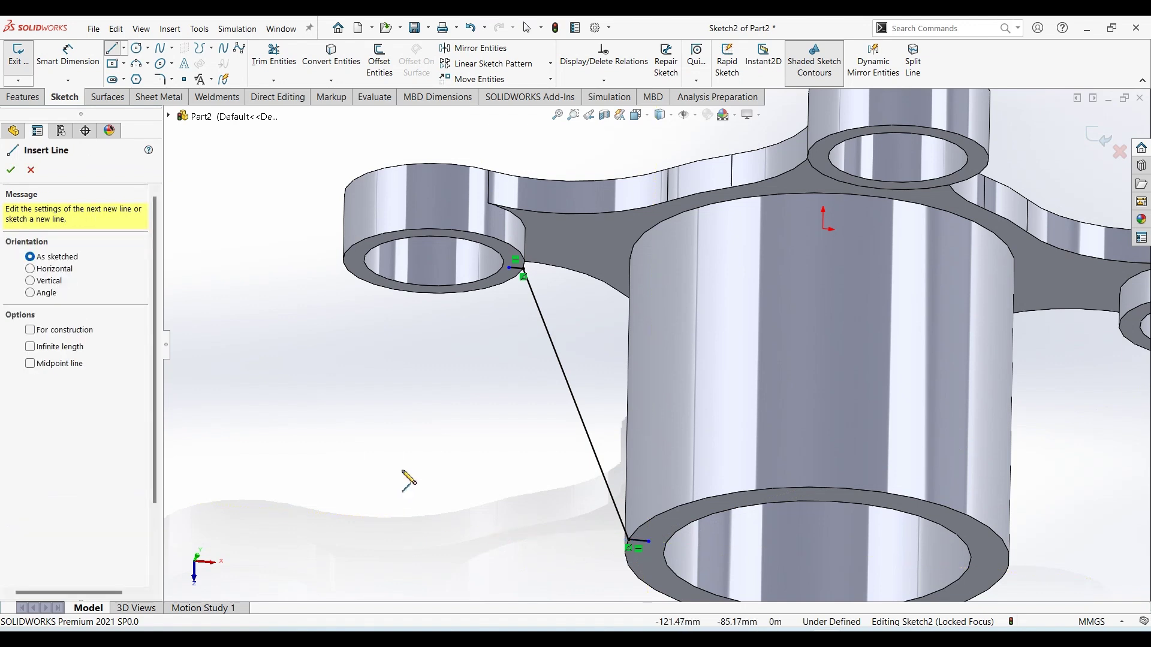
pyautogui.click(11, 172)
# Create a 10 mm thick rib from the extended sketch, with thickness on both sides, between the lug and the tube.
pyautogui.click(24, 97)
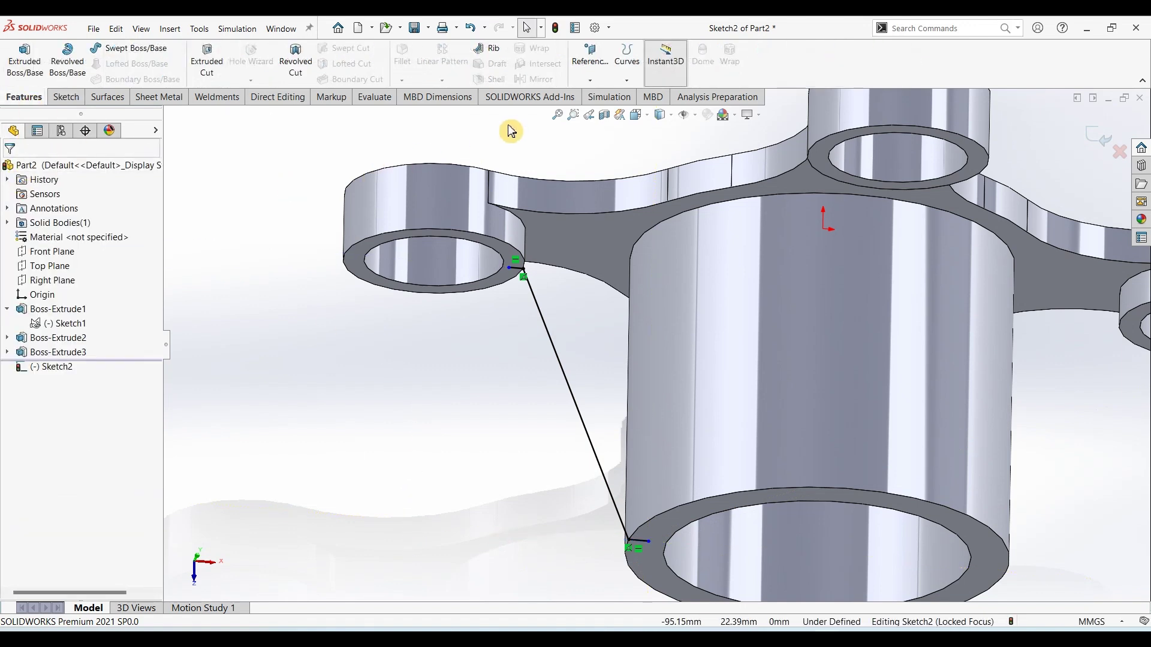
pyautogui.click(494, 49)
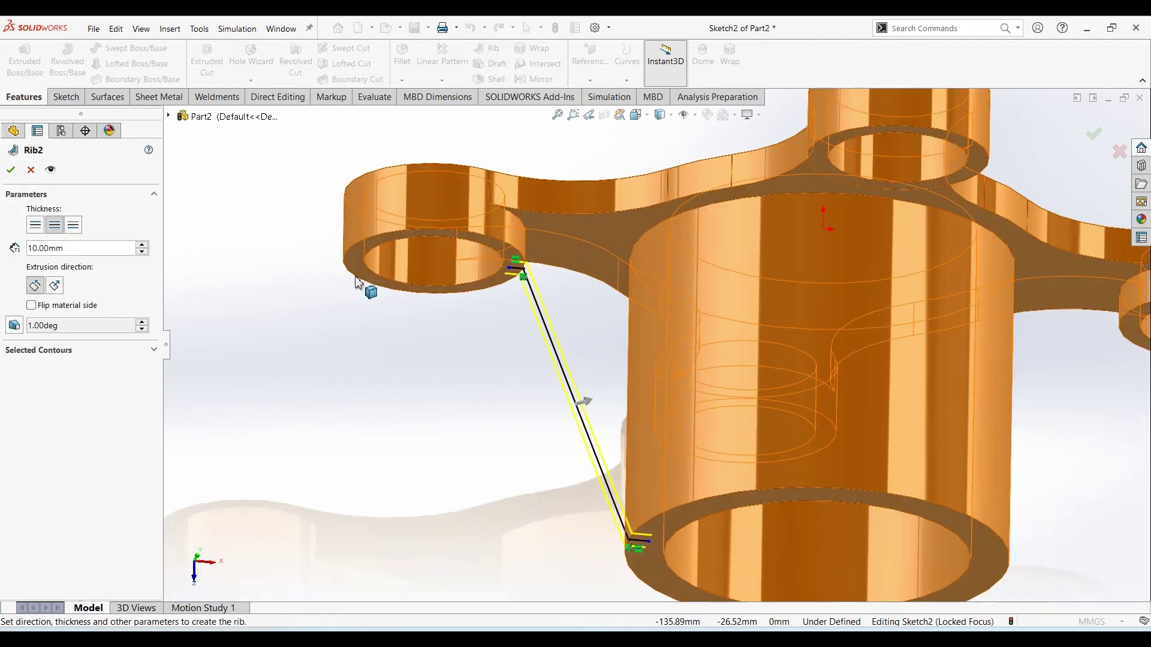
pyautogui.click(11, 172)
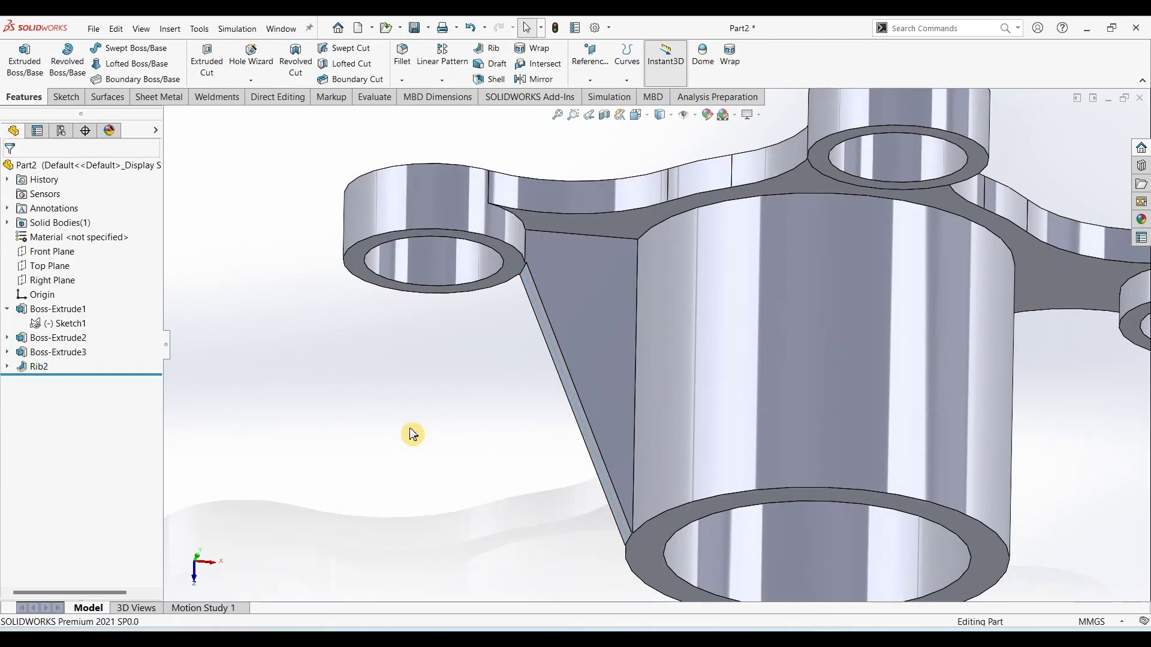
# Circularly pattern the rib around the tube's circular end edge with 4 equally spaced instances over 360 degrees.
pyautogui.hotkey('ctrl', '7')
pyautogui.moveTo(522, 471); pyautogui.dragTo(562, 443, button='middle')
pyautogui.click(441, 80)
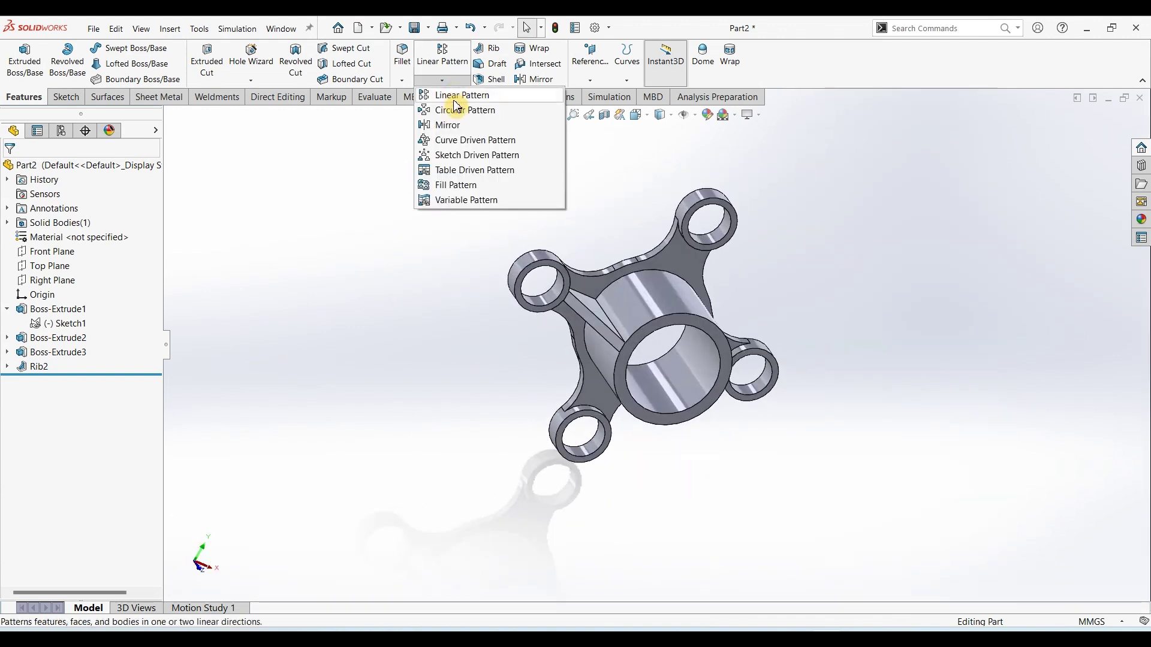
pyautogui.click(587, 314)
pyautogui.click(57, 213)
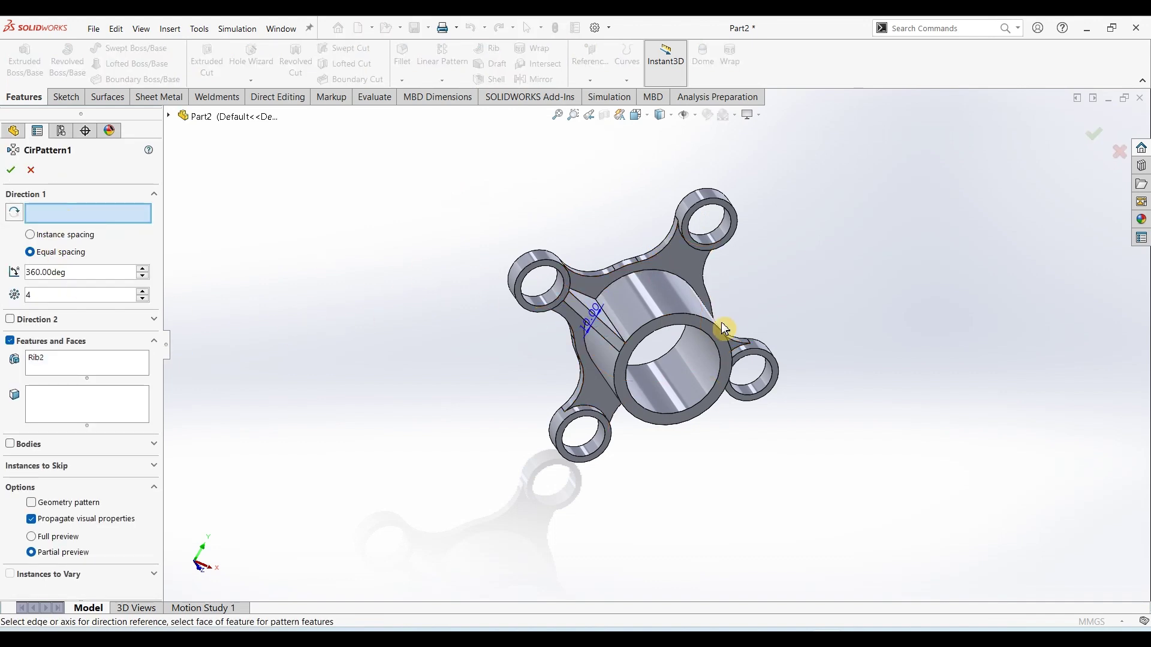
pyautogui.click(685, 336)
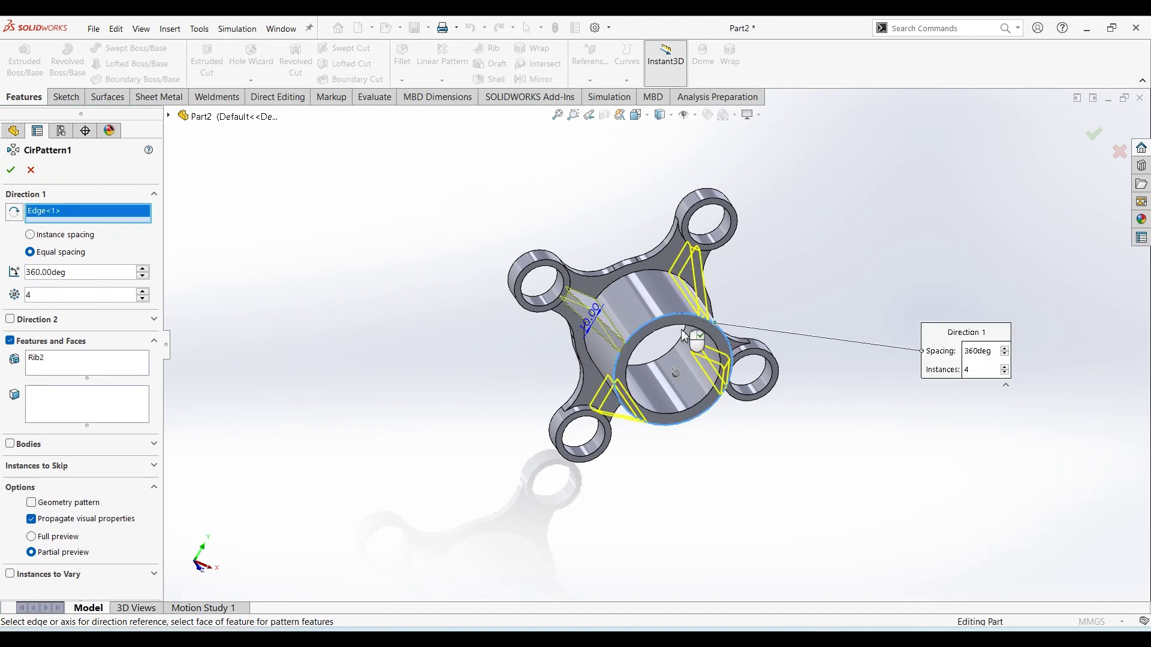
pyautogui.click(12, 171)
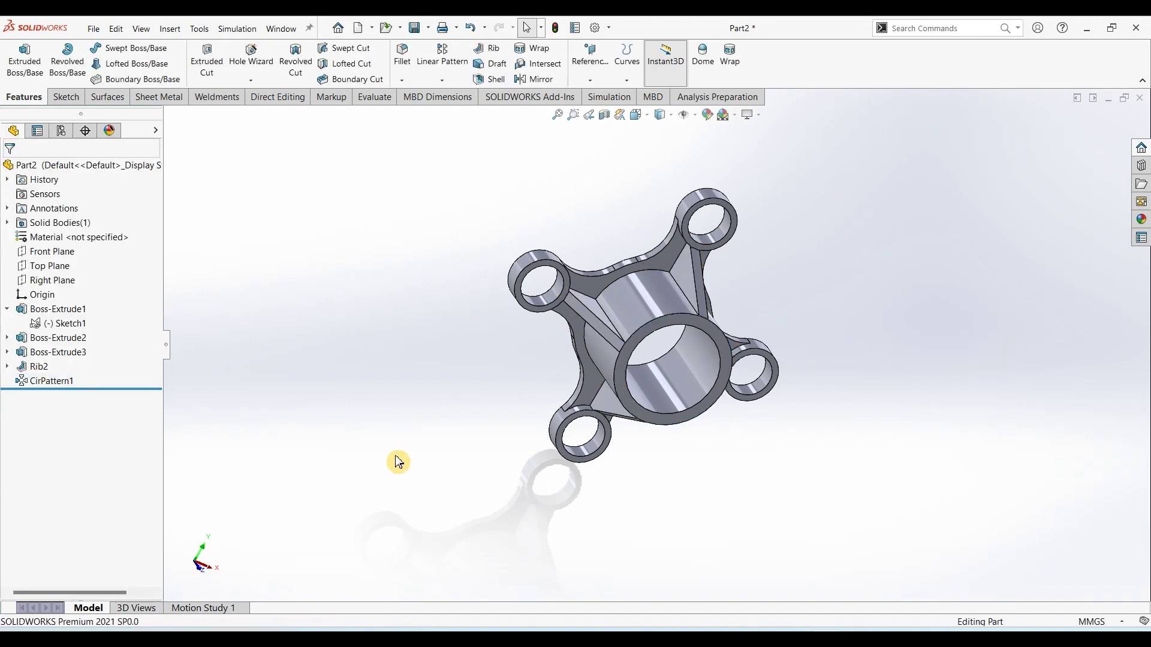
# Apply the polished steel appearance to the part and switch the scene to a white background.
pyautogui.hotkey('ctrl', '7')
pyautogui.moveTo(511, 442); pyautogui.dragTo(626, 422, button='middle')
pyautogui.click(1141, 220)
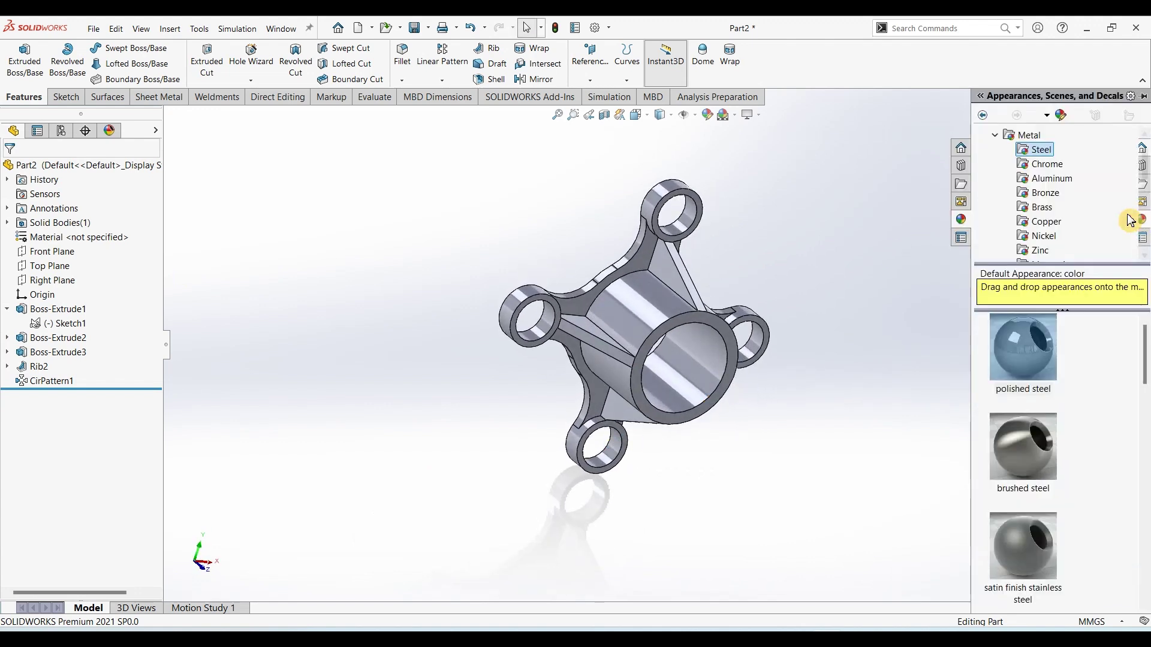
pyautogui.doubleClick(1022, 347)
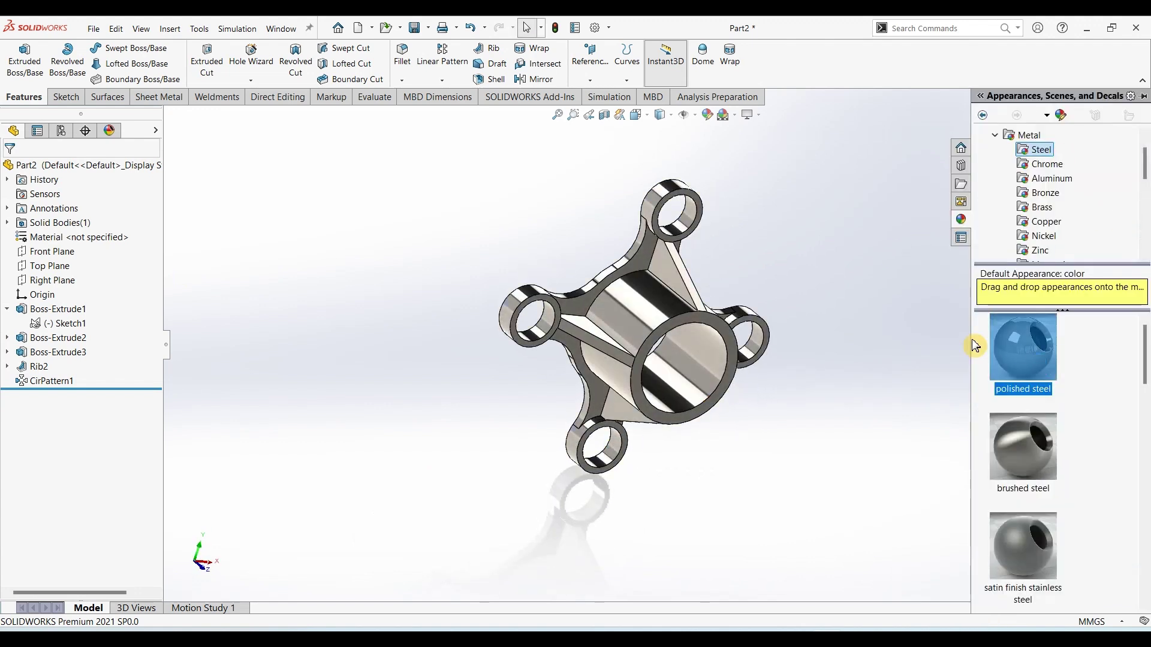
pyautogui.click(735, 115)
pyautogui.click(743, 146)
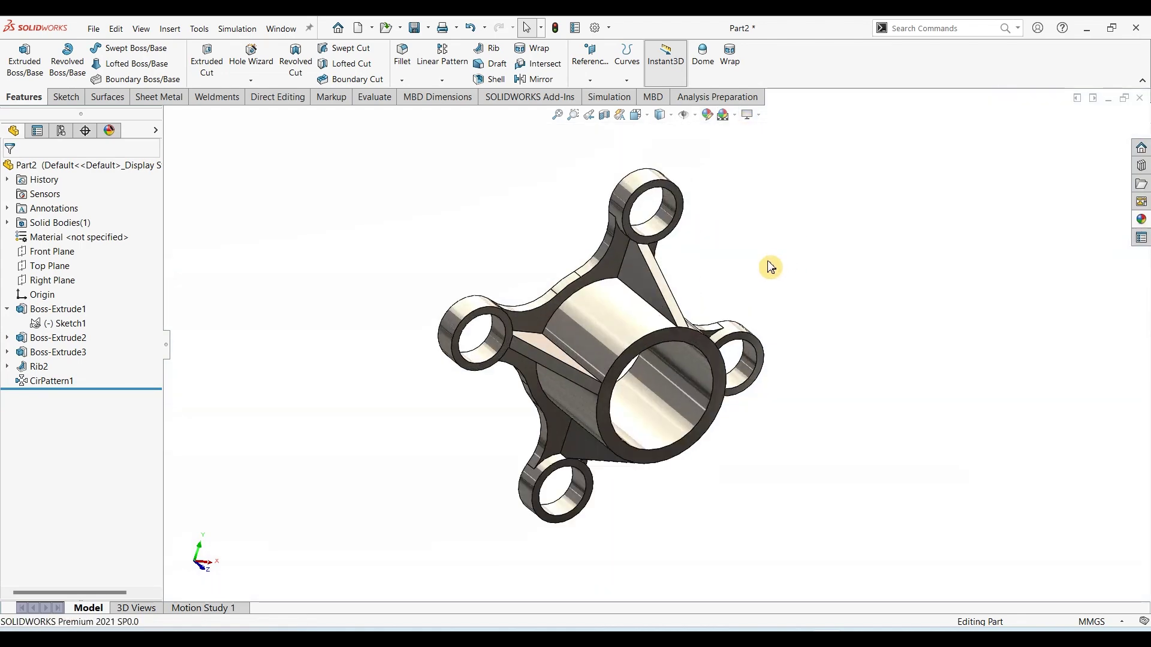